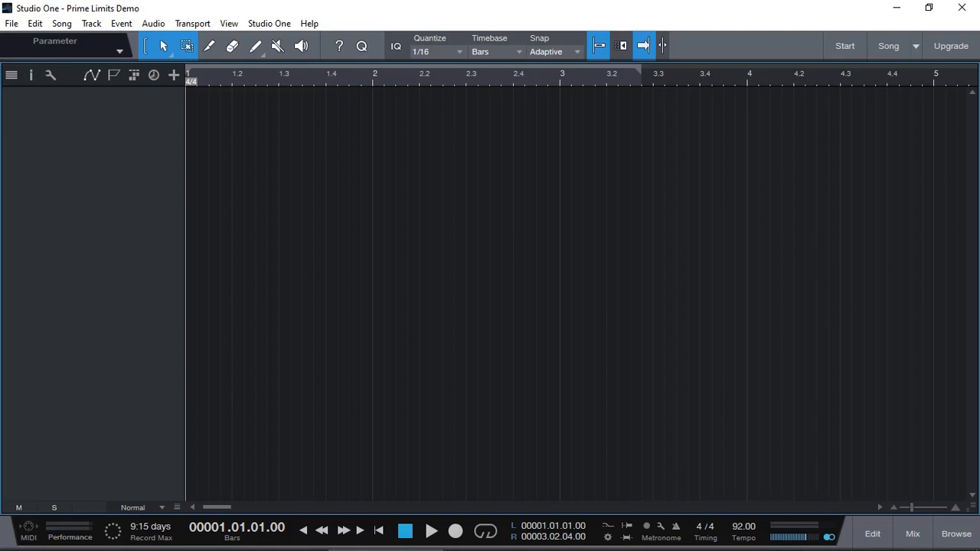
Step: Open the browser's Instruments list and expand the PreSonus Presence instrument
left_click(956, 534)
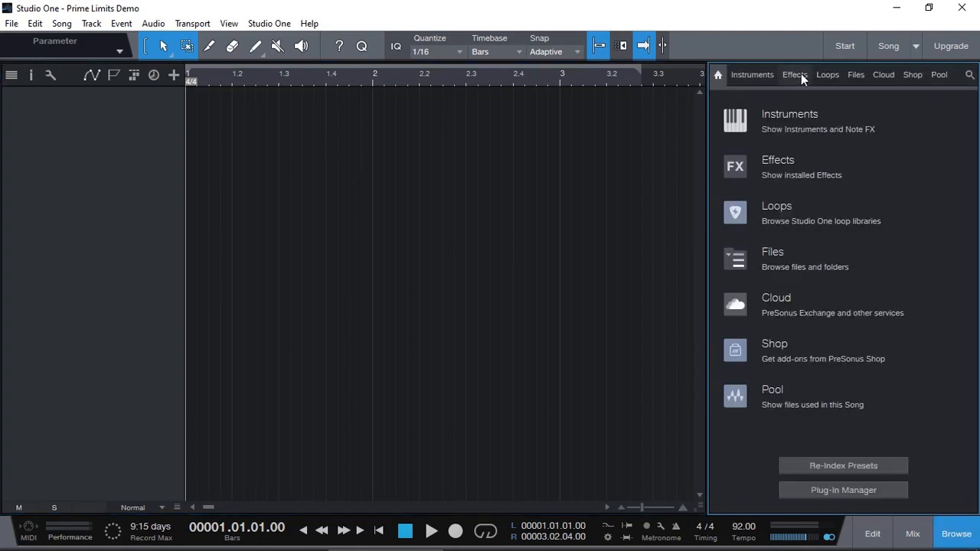
left_click(761, 77)
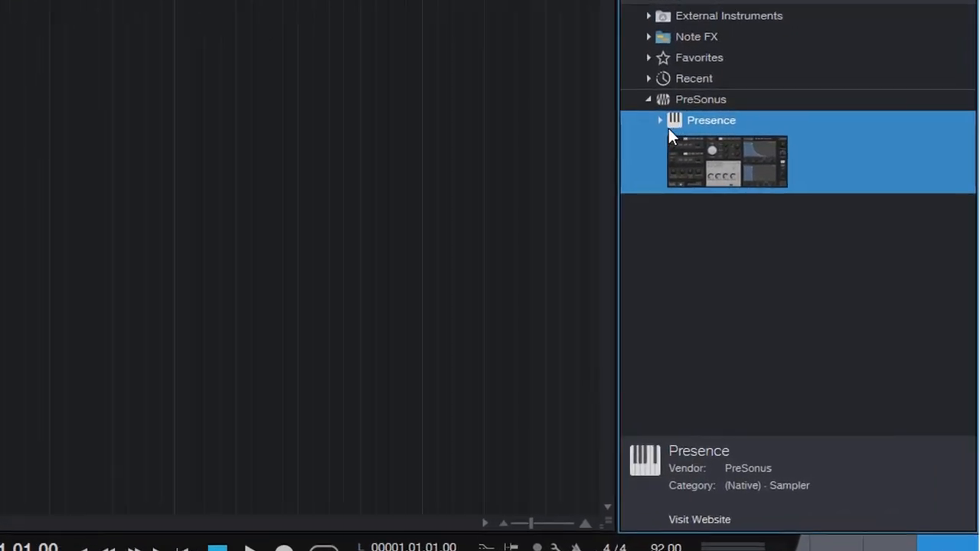
left_click(660, 121)
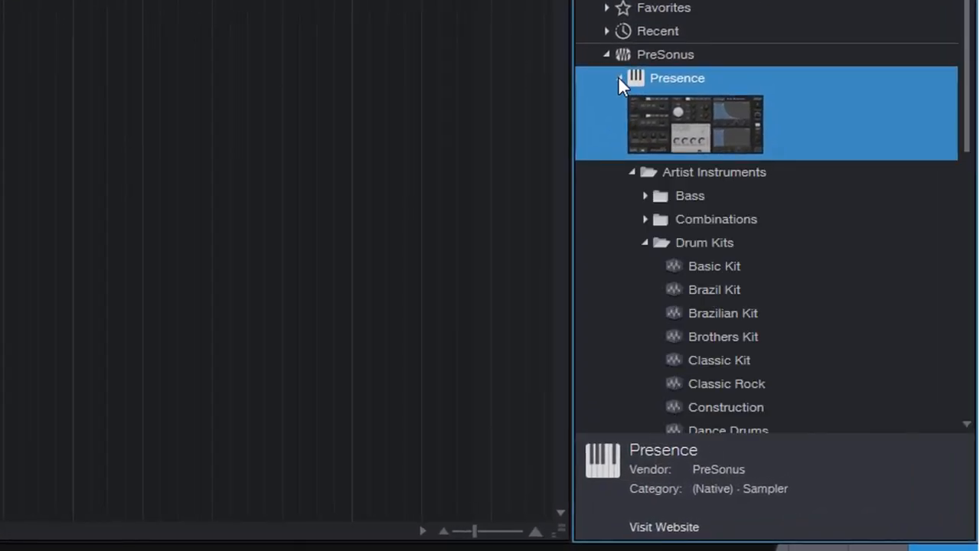
left_click(645, 243)
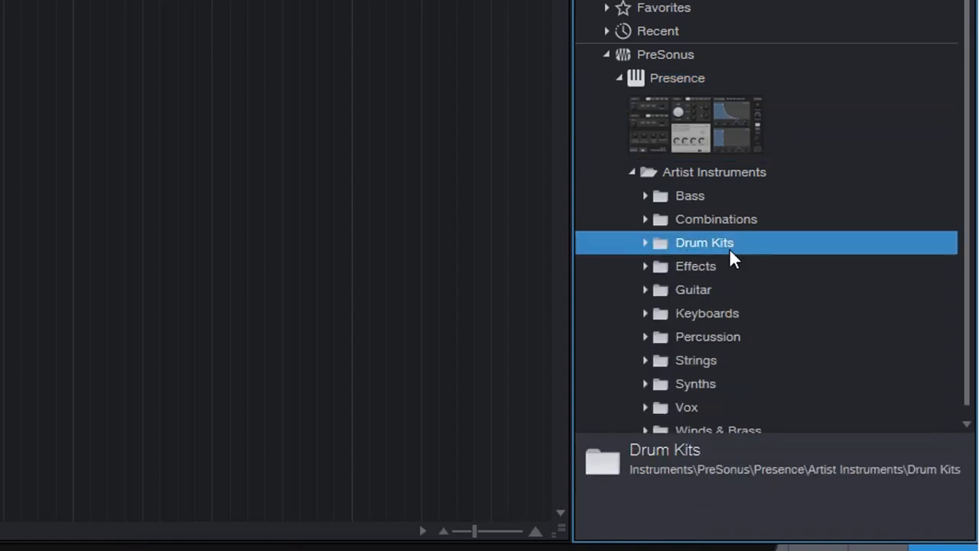
Step: Browse each Artist Instruments preset folder of Presence, from Bass through Winds & Brass
double_click(713, 187)
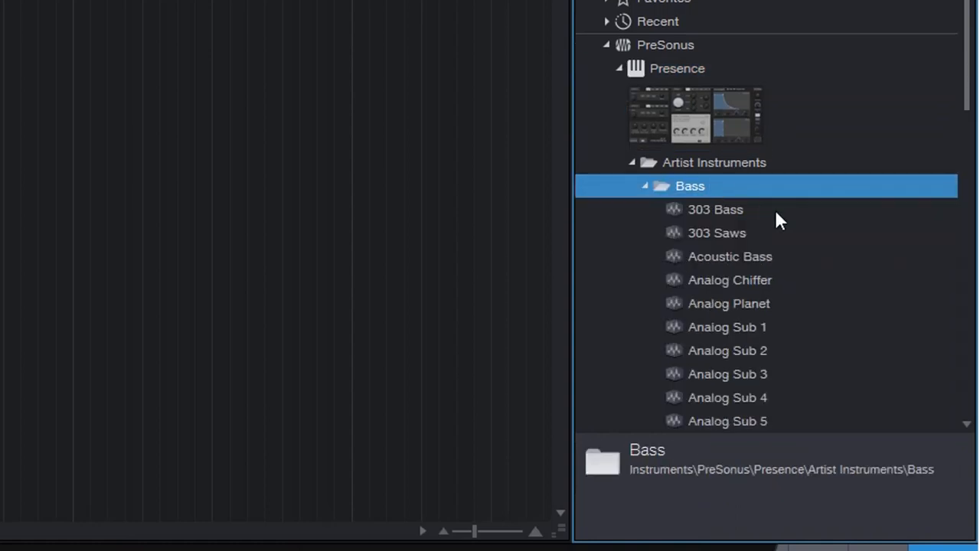
left_click(645, 187)
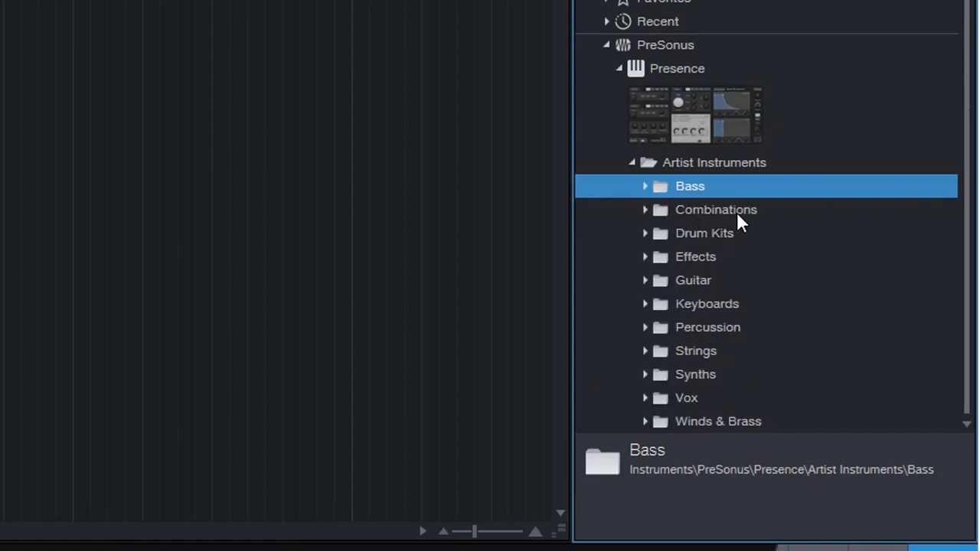
double_click(737, 211)
double_click(745, 208)
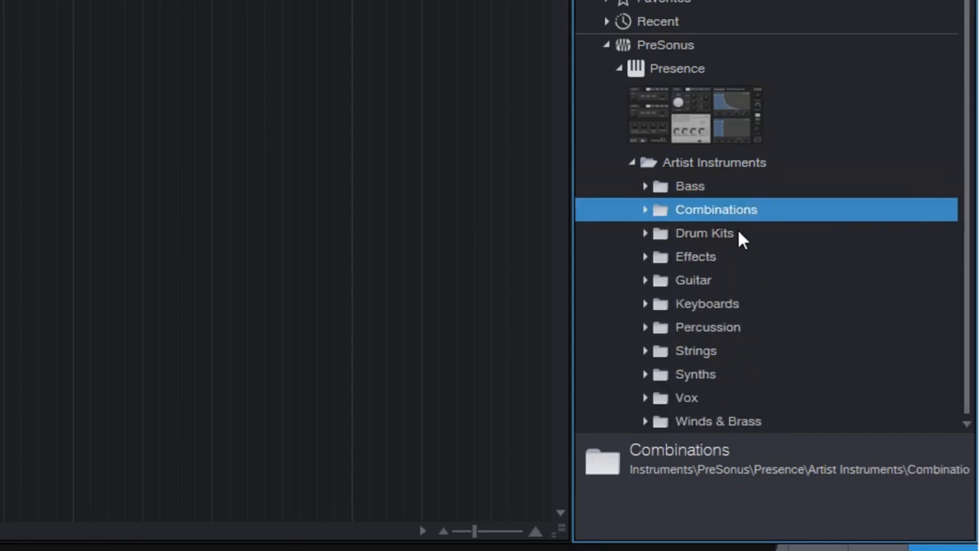
double_click(731, 234)
double_click(728, 233)
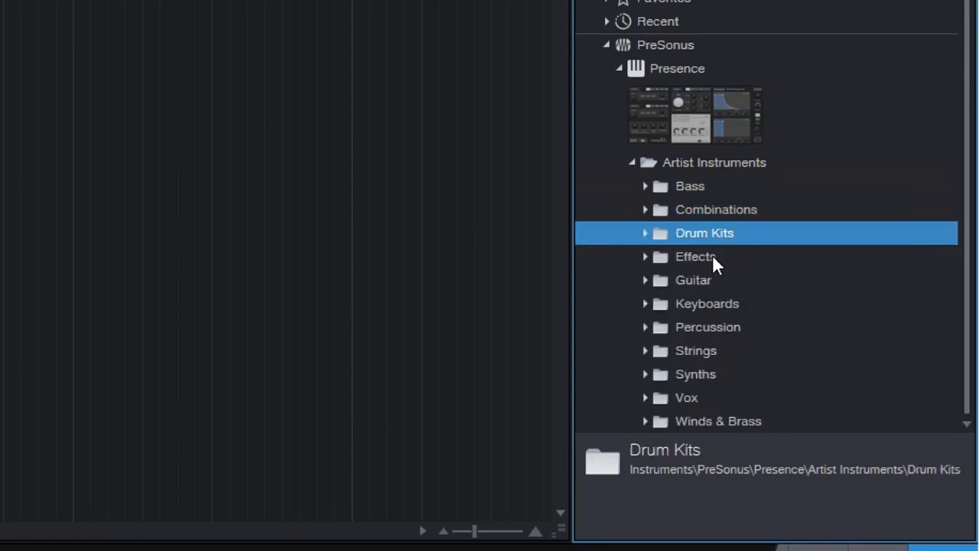
double_click(712, 257)
scroll(712, 253, "down", 3)
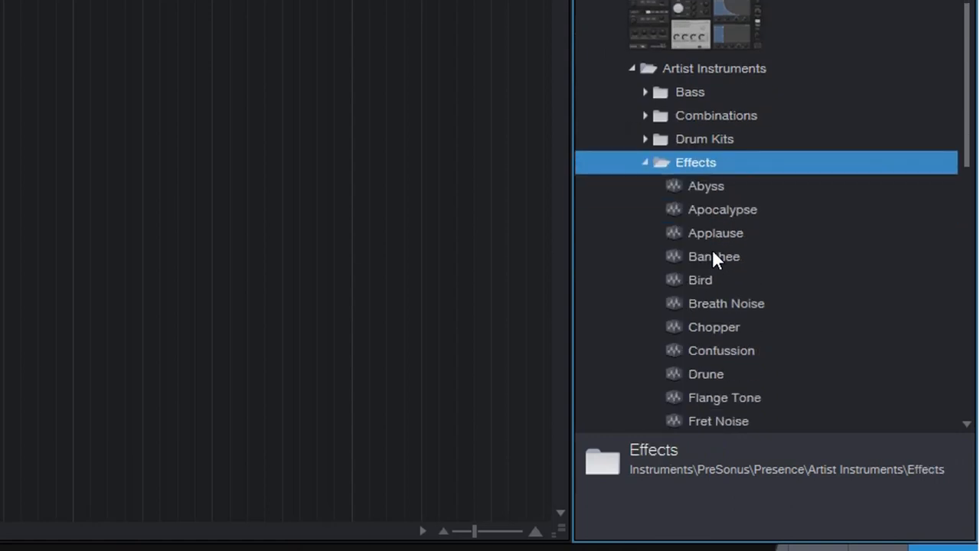
double_click(709, 163)
double_click(700, 187)
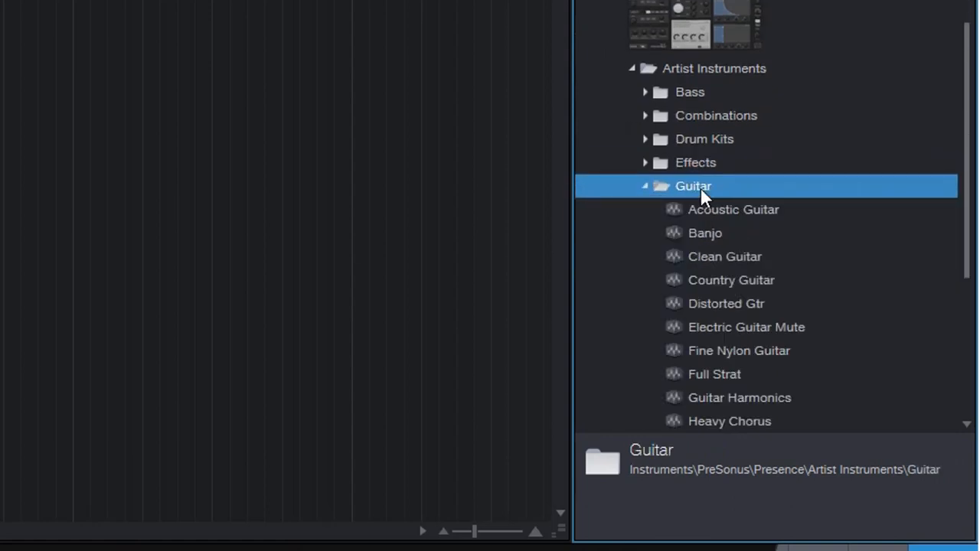
double_click(700, 187)
double_click(715, 212)
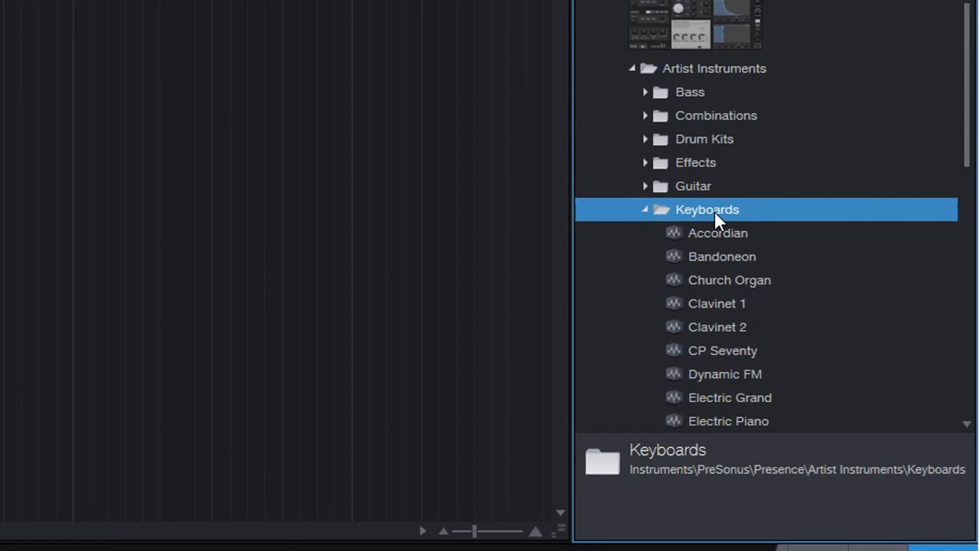
double_click(714, 211)
double_click(714, 234)
double_click(715, 234)
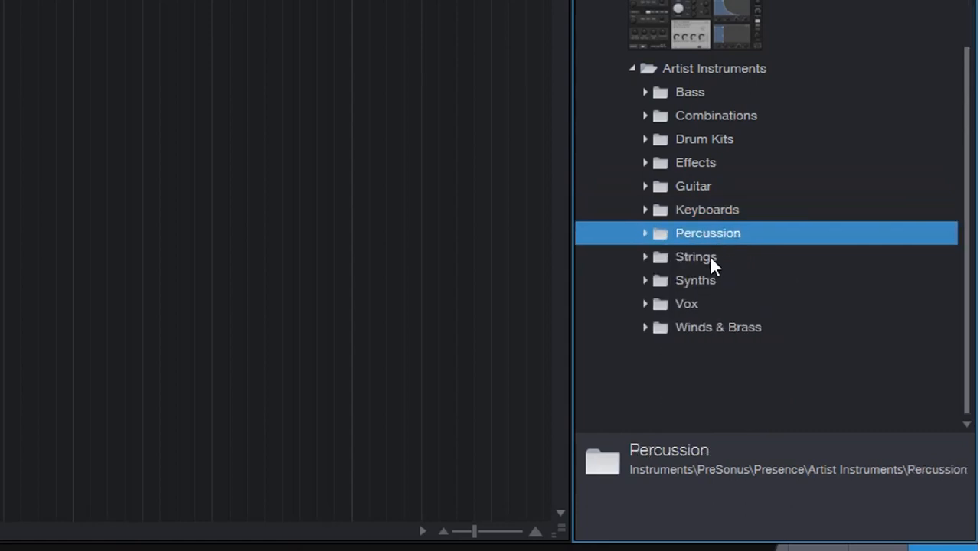
double_click(708, 259)
double_click(708, 259)
double_click(699, 280)
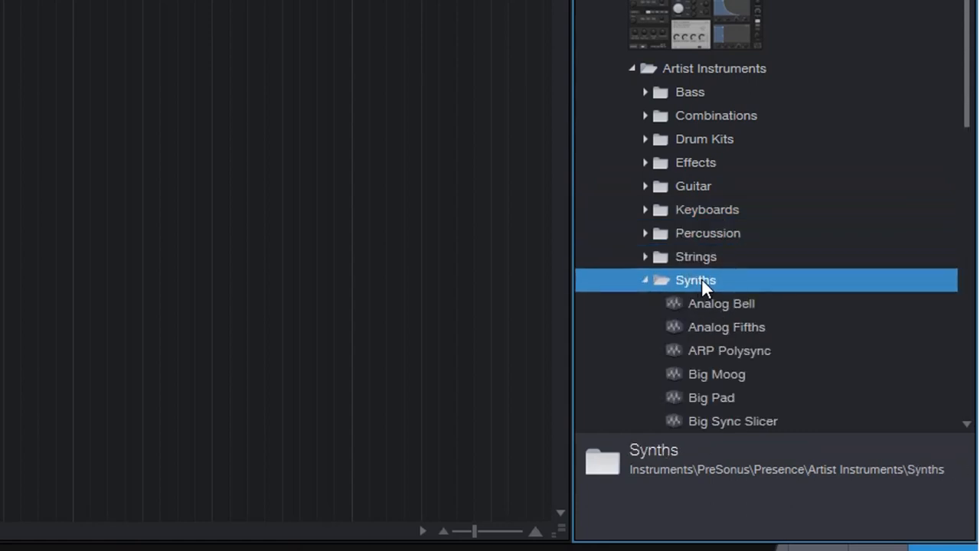
double_click(701, 280)
double_click(699, 304)
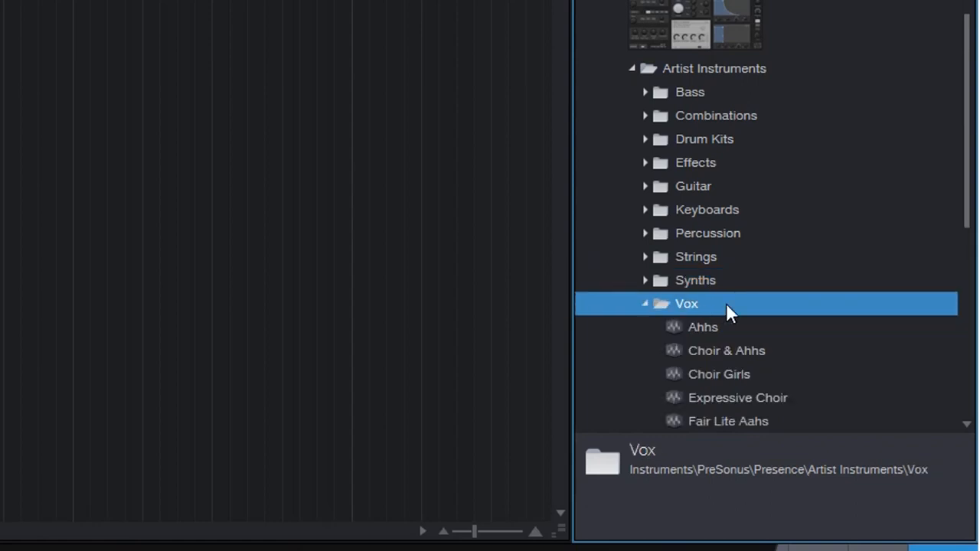
double_click(726, 304)
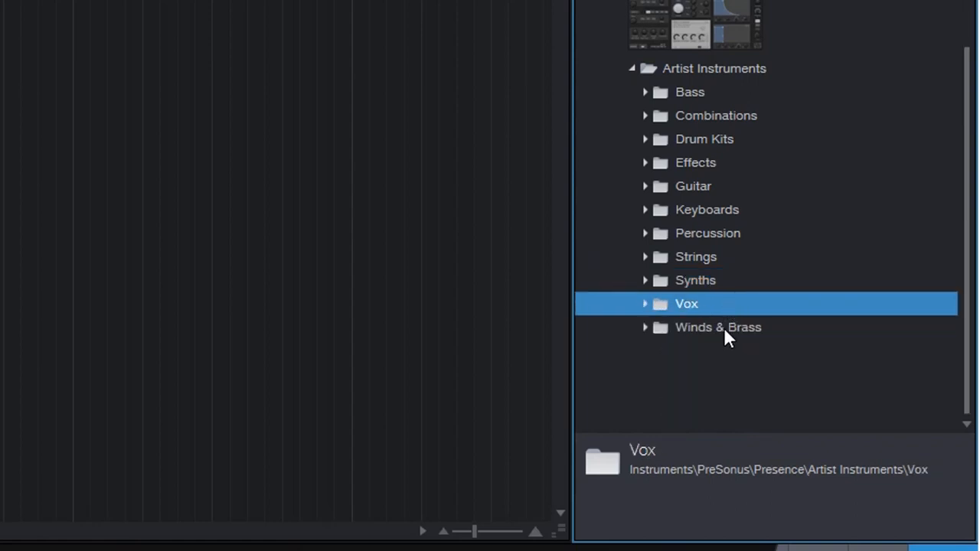
double_click(724, 327)
double_click(723, 327)
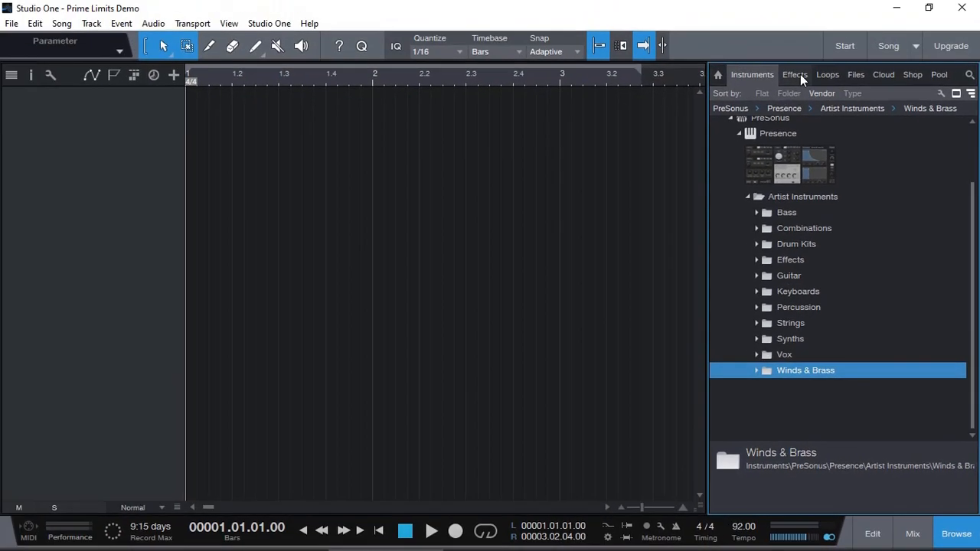
Step: Drag the Ampire effect from the Effects list into the empty arrangement to create a track with Ampire inserted
left_click(796, 74)
scroll(871, 228, "up", 6)
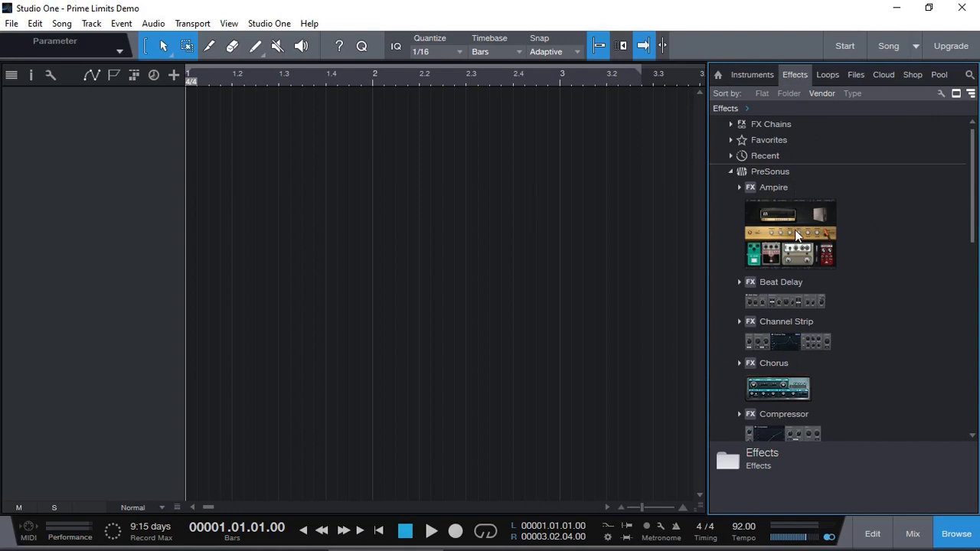
left_click_drag(794, 230, 396, 104)
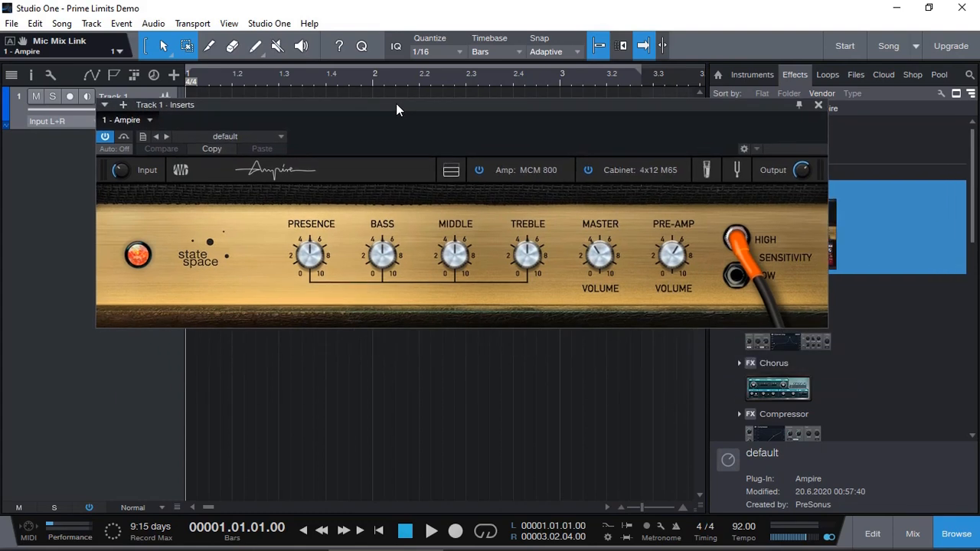
left_click(451, 170)
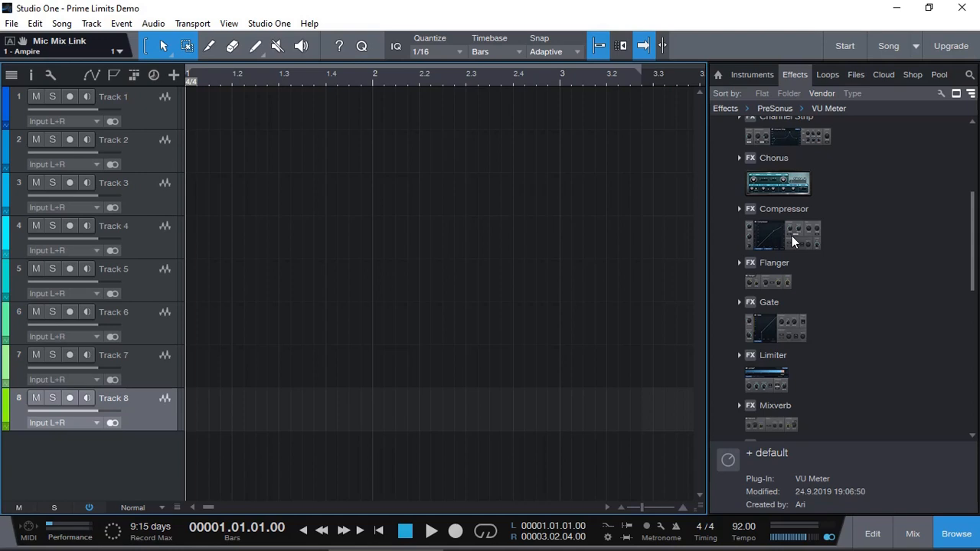
Step: Drag the Compressor effect onto Track 8
left_click_drag(792, 236, 493, 400)
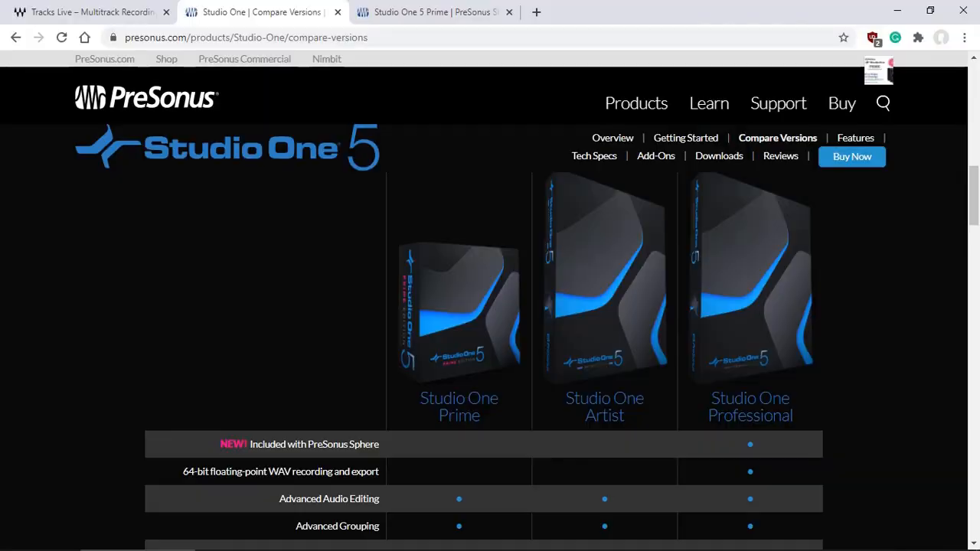
Step: Switch to the web browser and review the Studio One version comparison row for unlimited busses, tracks and plug-ins
scroll(840, 251, "down", 4)
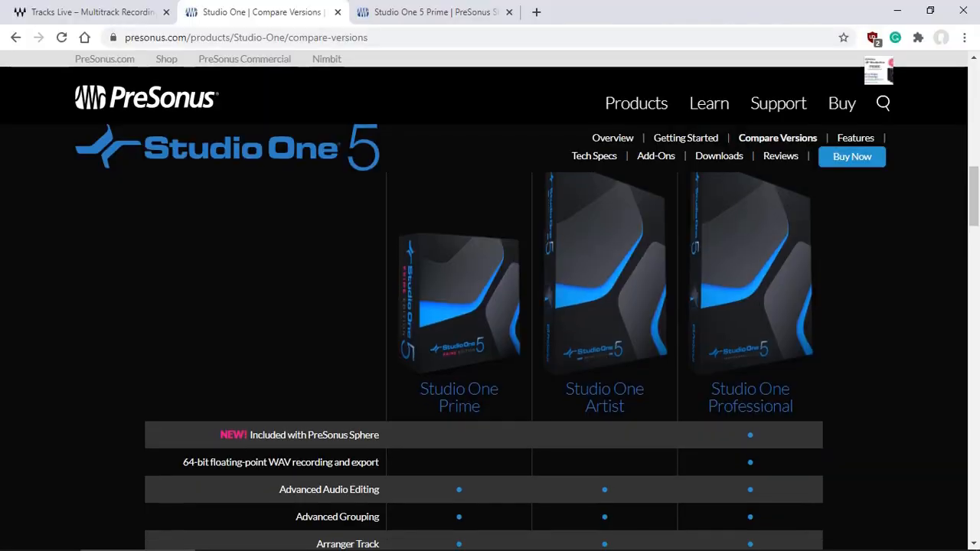
scroll(840, 251, "up", 4)
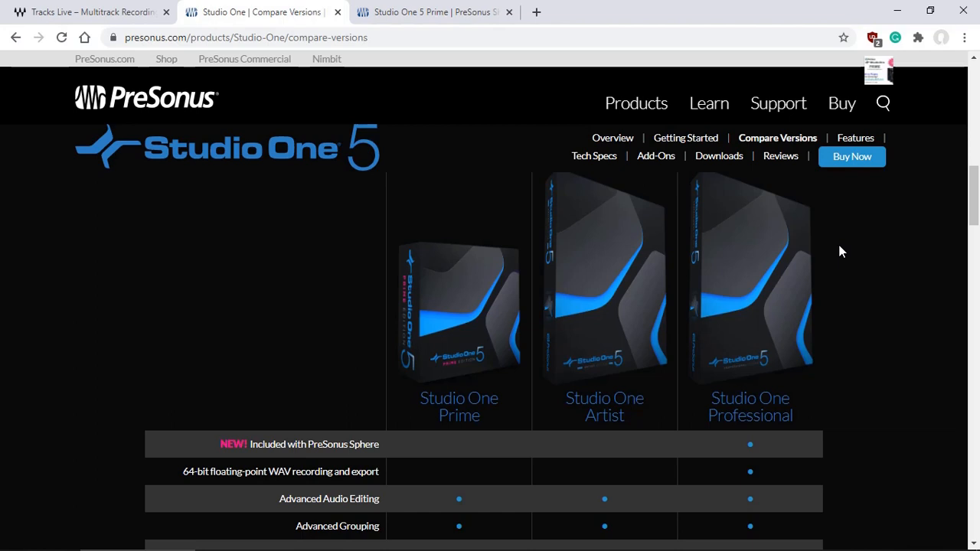
scroll(840, 252, "down", 15)
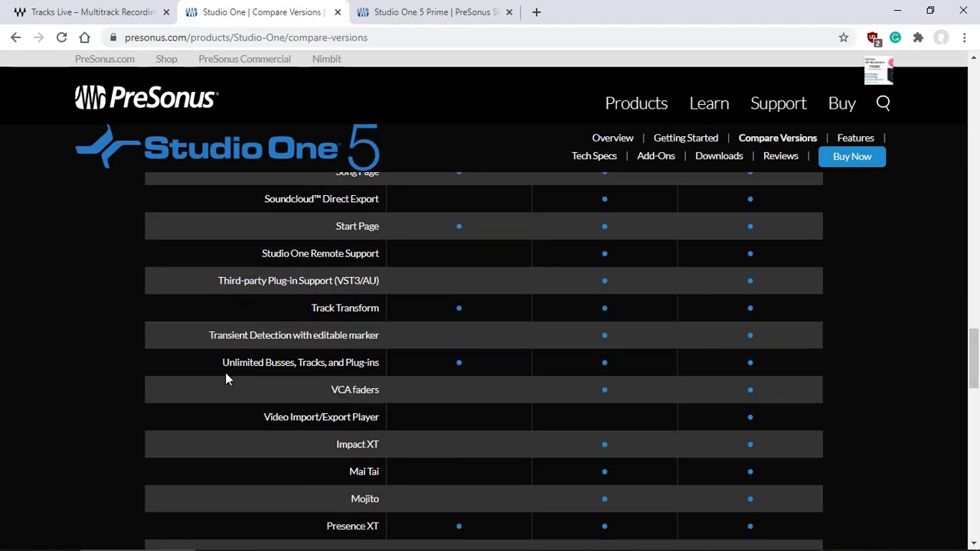
left_click_drag(224, 365, 393, 365)
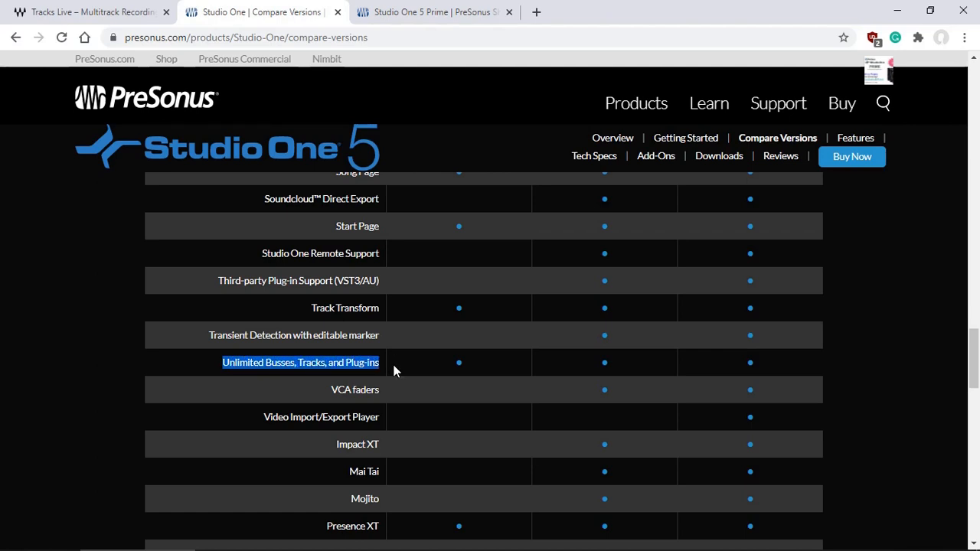
left_click(357, 372)
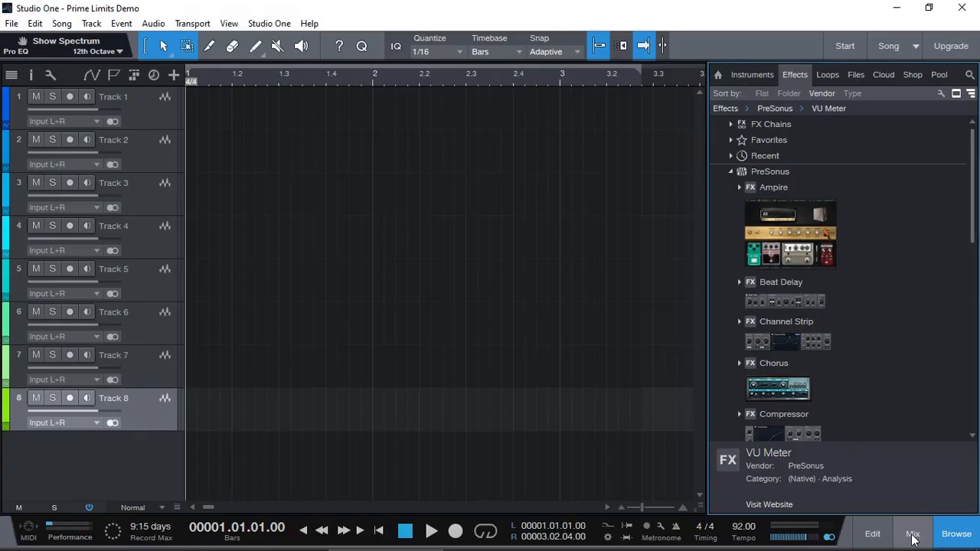
Step: Open the mixer and try to add an FX channel from the empty mixer area
left_click(913, 534)
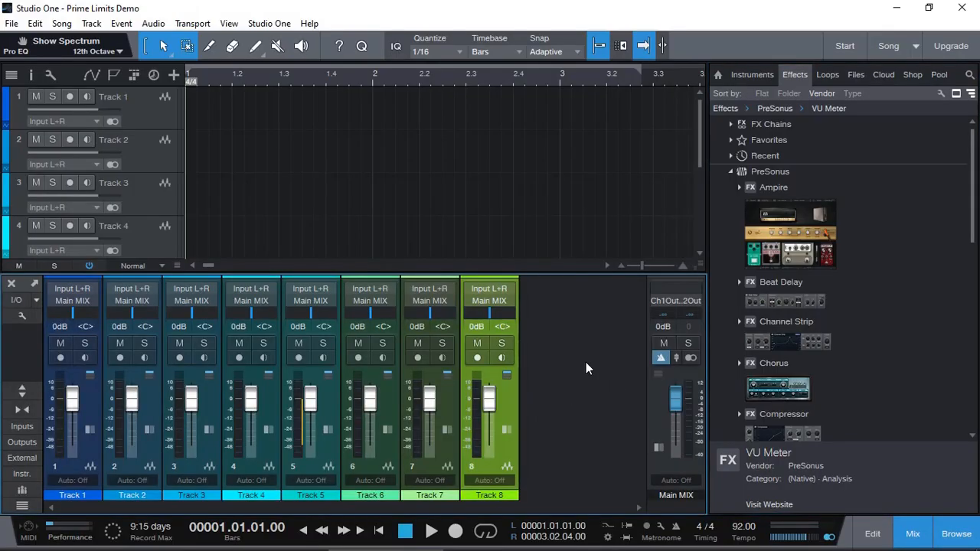
right_click(542, 333)
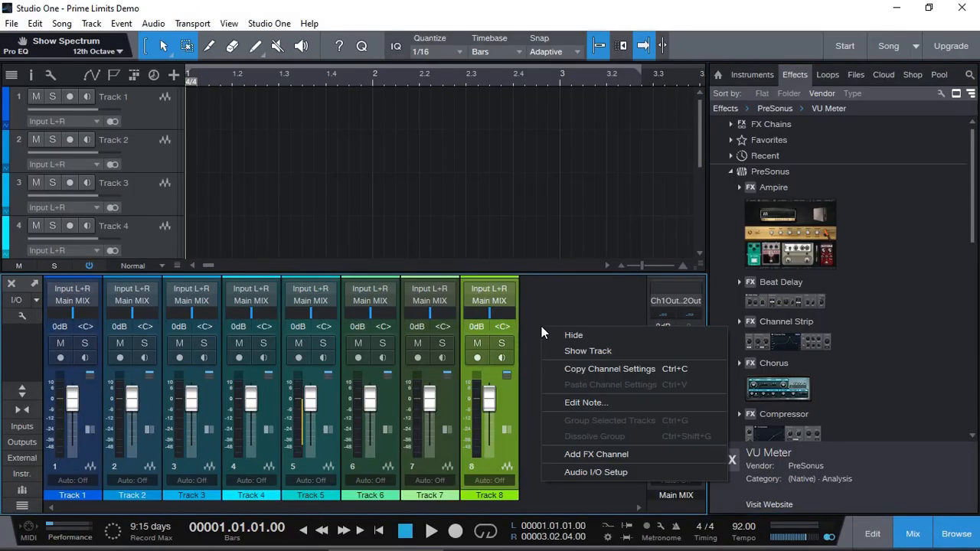
left_click(617, 454)
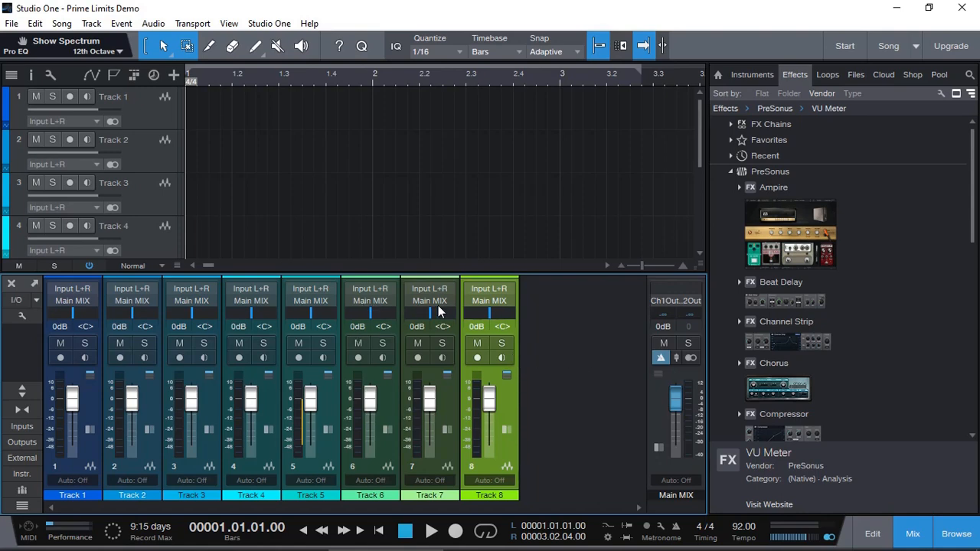
Step: Review the Studio One 5 Prime shop page's feature line on unlimited tracks, instruments, buses and FX channels
right_click(561, 357)
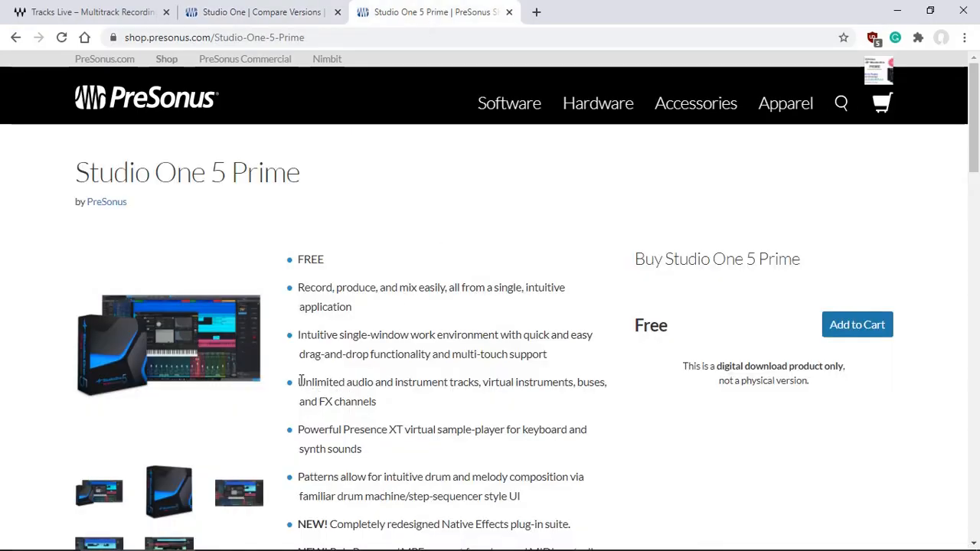
left_click_drag(298, 382, 576, 383)
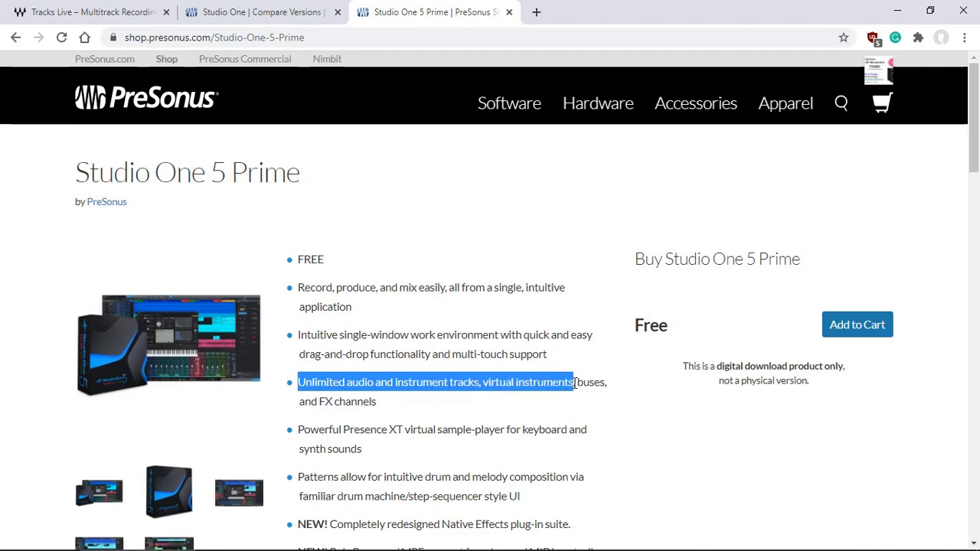
left_click_drag(319, 401, 387, 407)
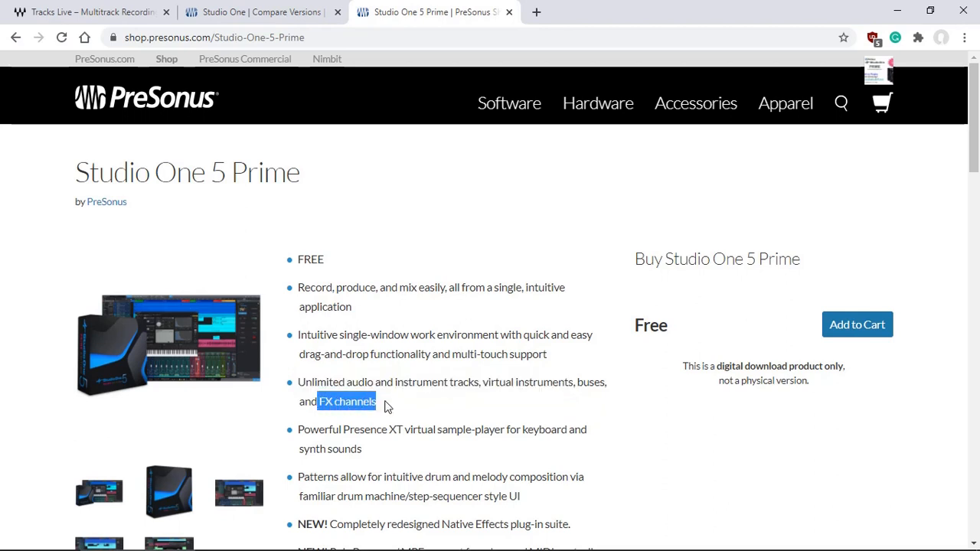
double_click(593, 383)
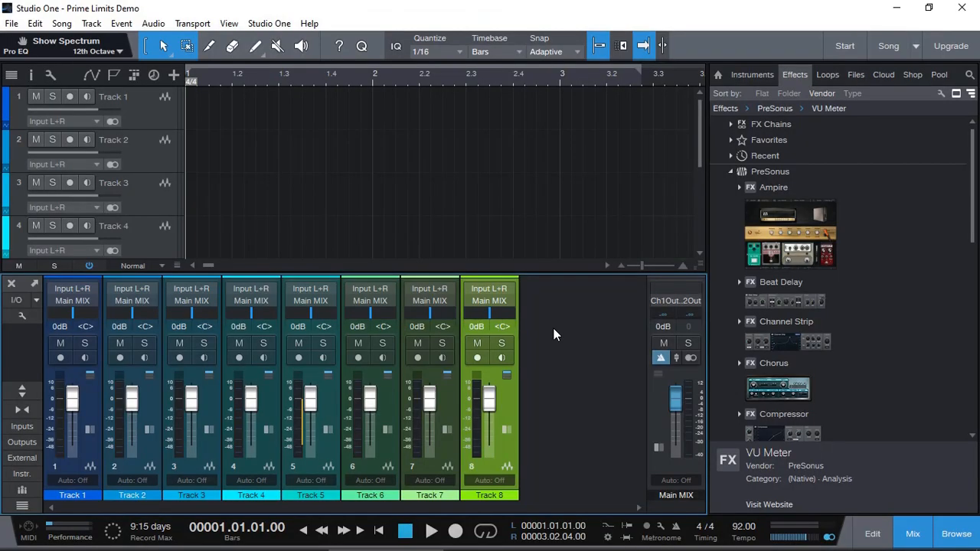
Step: Add an FX channel to the mixer
right_click(555, 334)
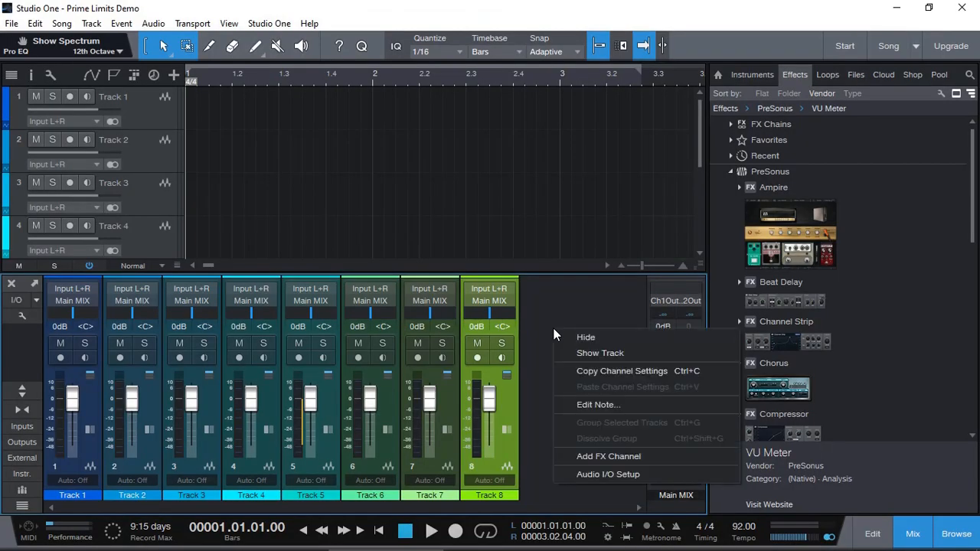
left_click(592, 456)
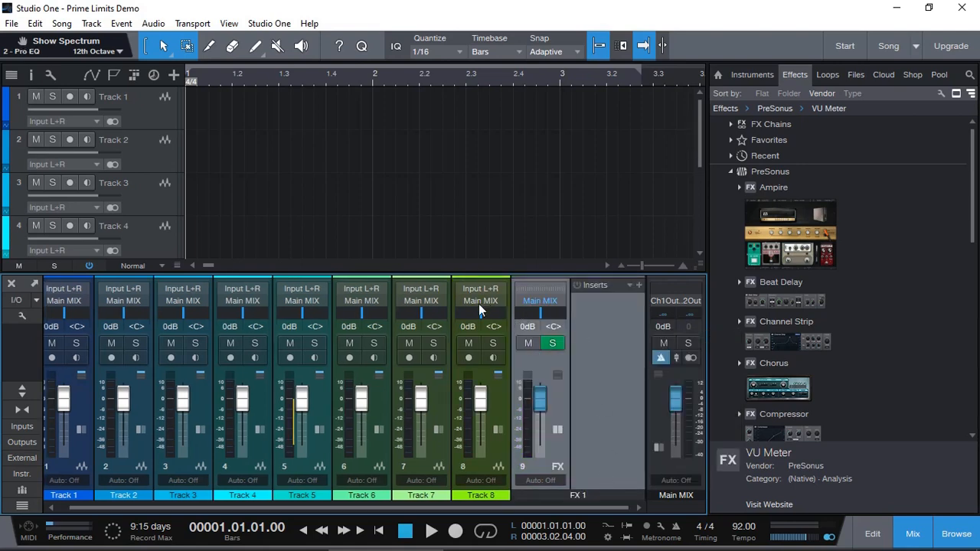
left_click(494, 445)
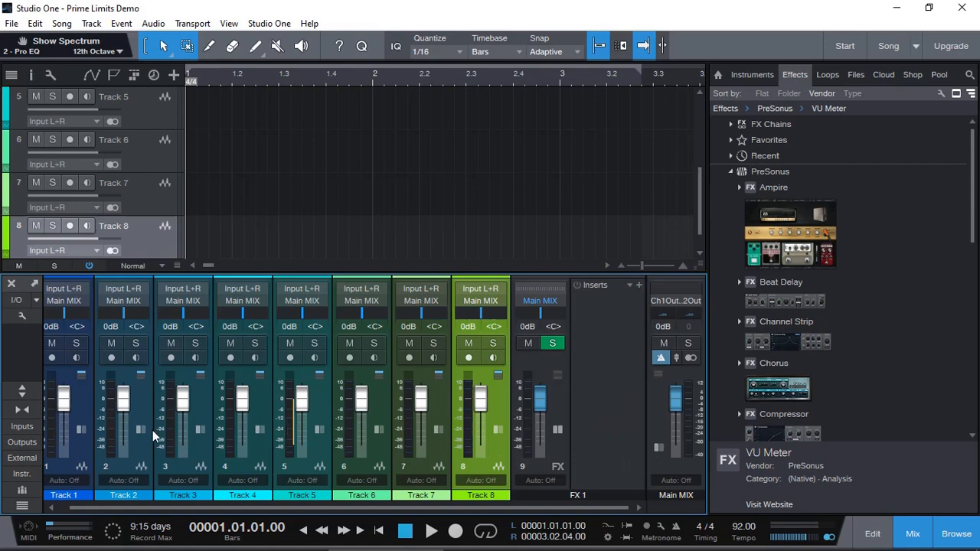
Step: Route the outputs of Tracks 4 through 8 to FX 1
left_click(259, 447)
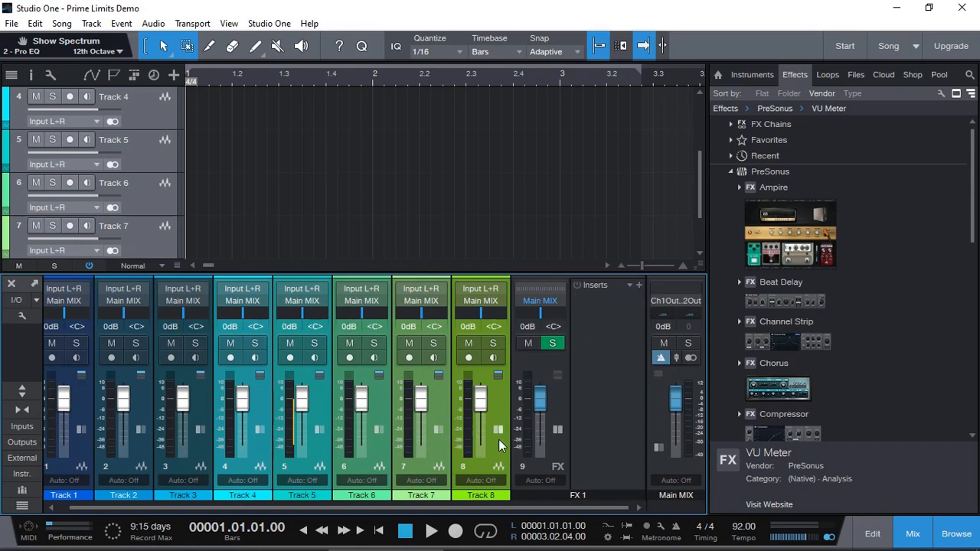
left_click(481, 299)
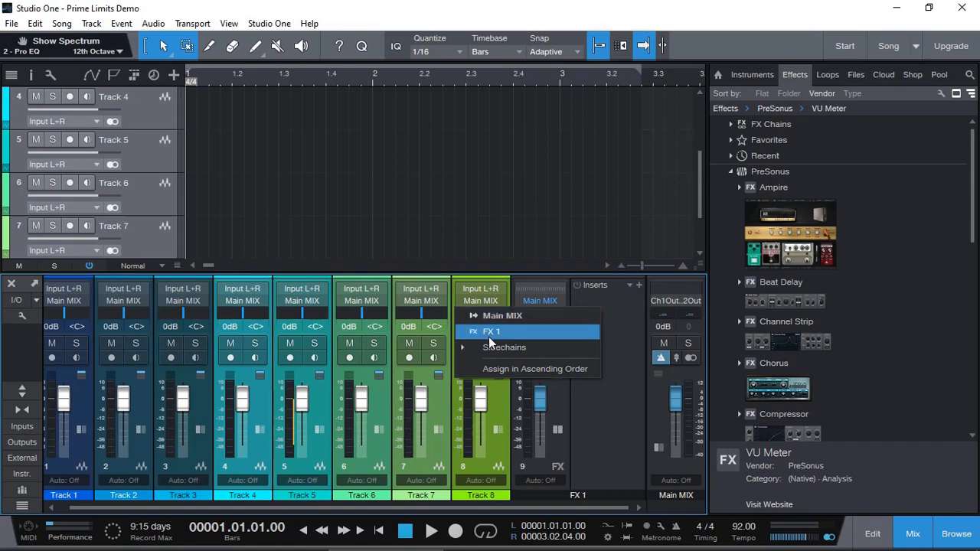
left_click(488, 330)
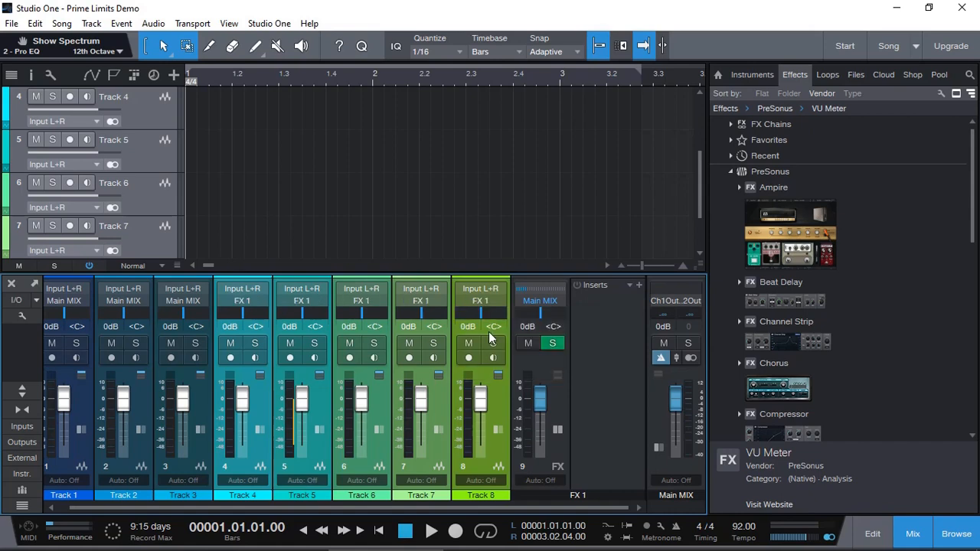
Step: Rename the FX 1 channel as BUS
double_click(578, 496)
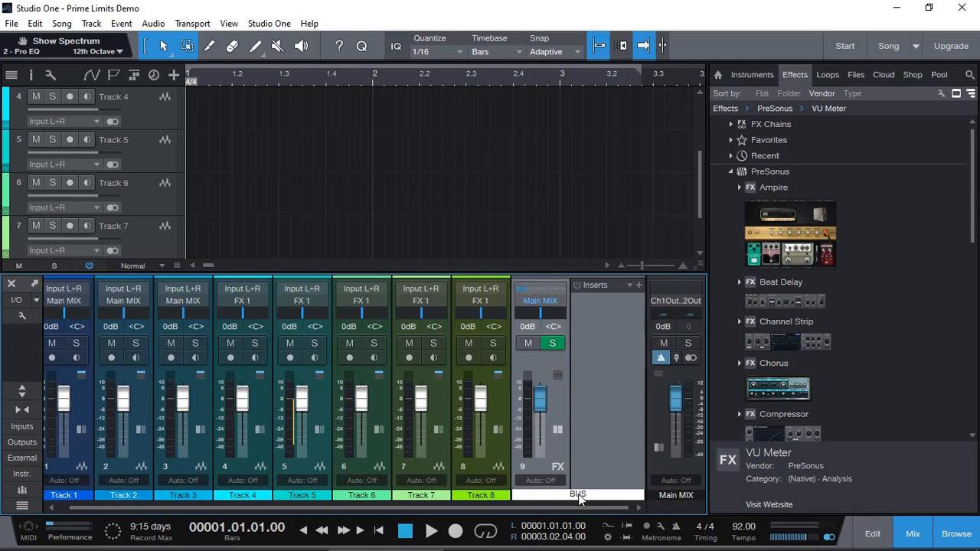
key("Return")
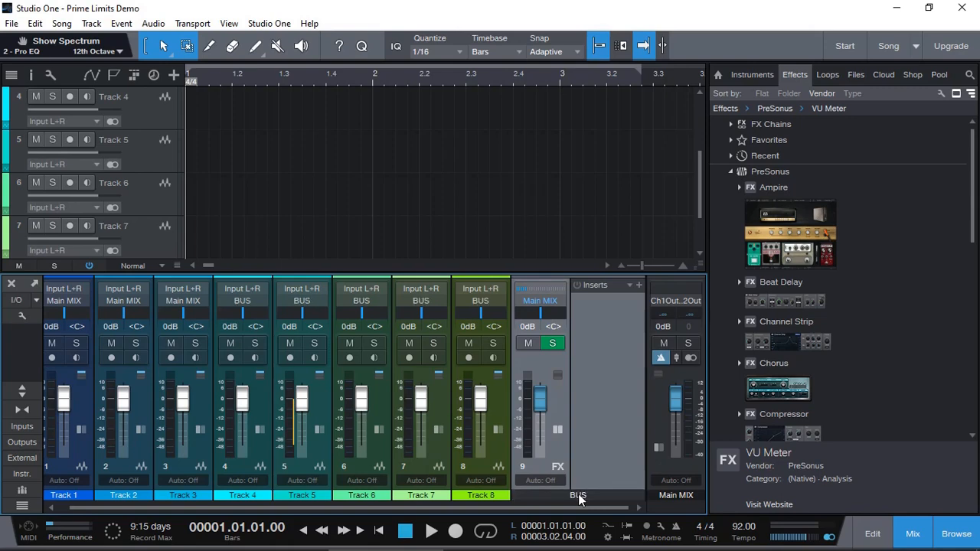
Step: Insert the Channel Strip effect on the BUS channel and lower its fader to -3.4 dB
left_click(263, 415)
left_click(500, 409, "shift")
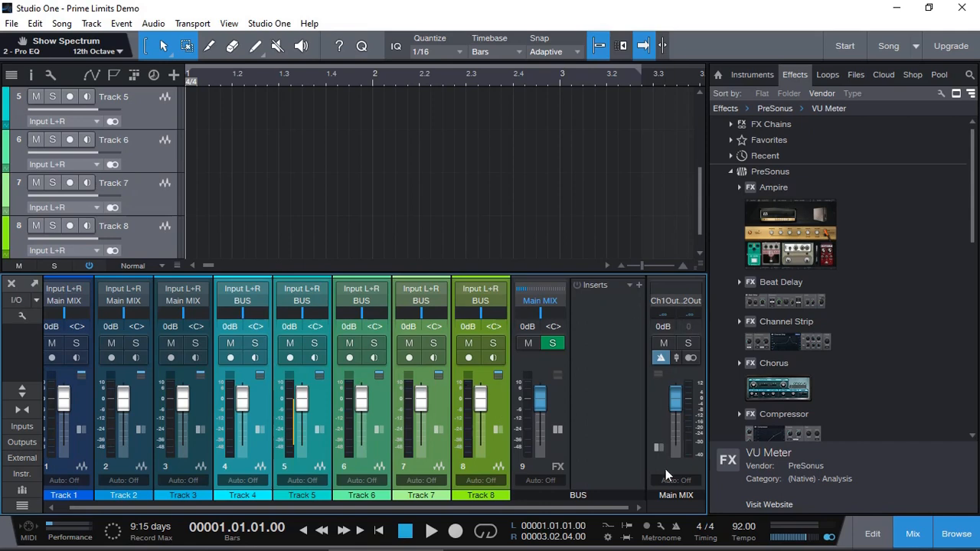
left_click(560, 397)
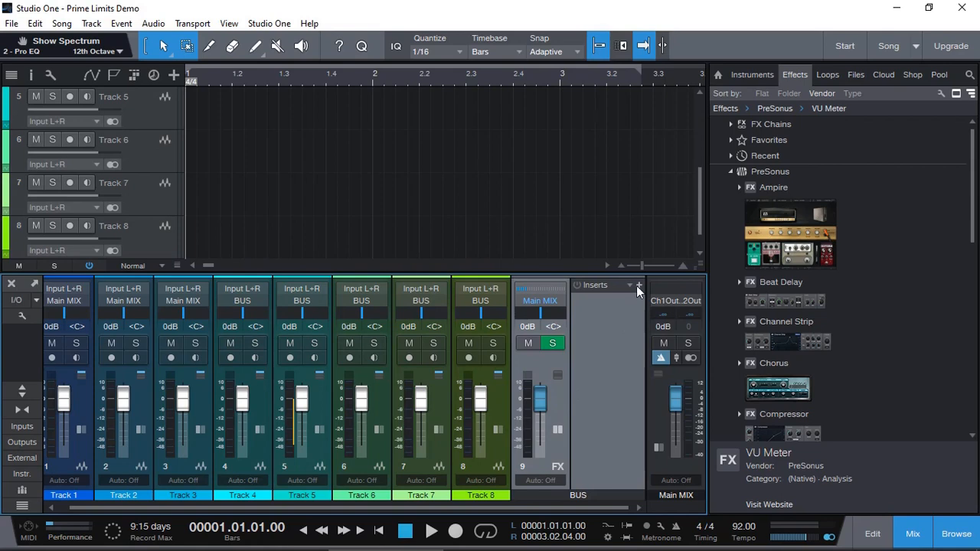
left_click_drag(793, 338, 594, 329)
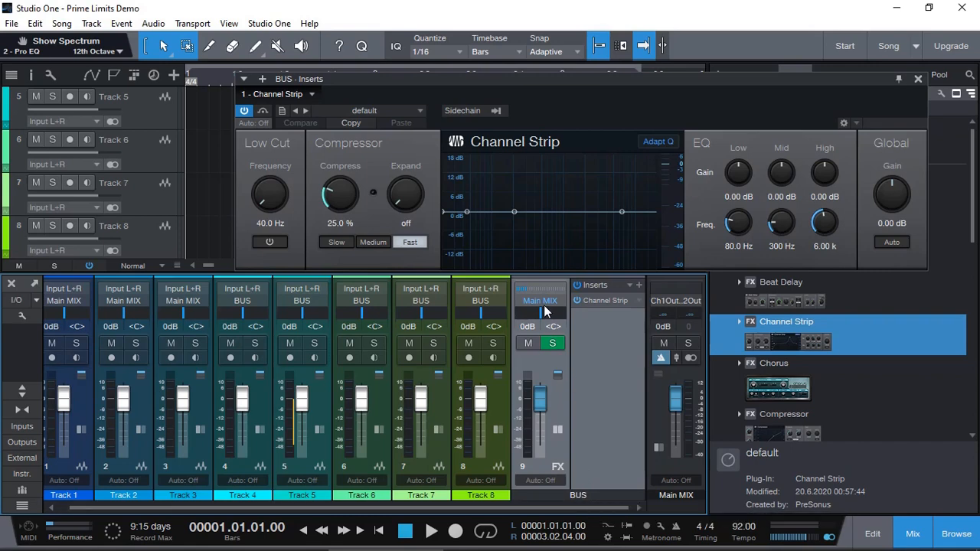
mouse_move(545, 402)
left_mouse_down()
mouse_move(556, 420)
mouse_move(543, 406)
mouse_move(556, 397)
left_mouse_up()
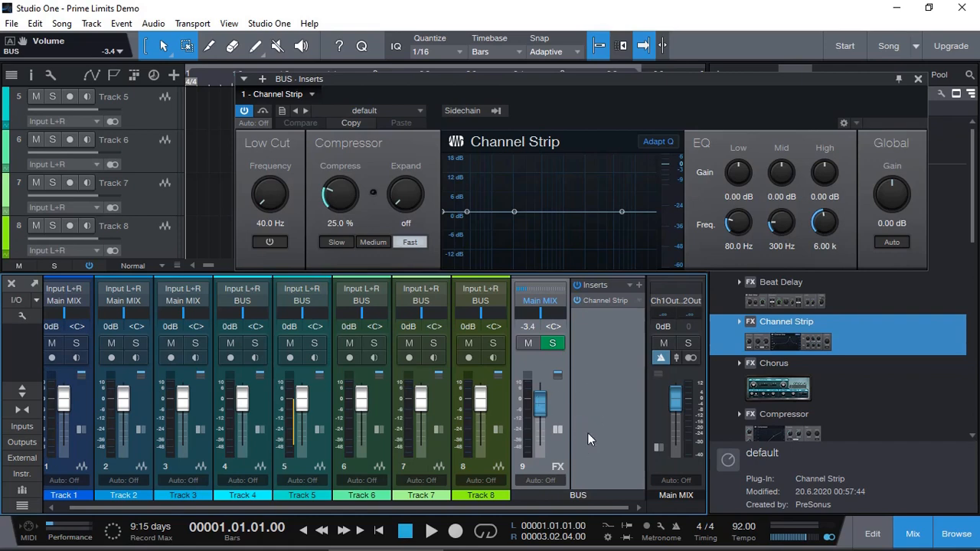
Step: Open Track 8's insert list and view its Compressor editor, then close it
left_click(499, 430)
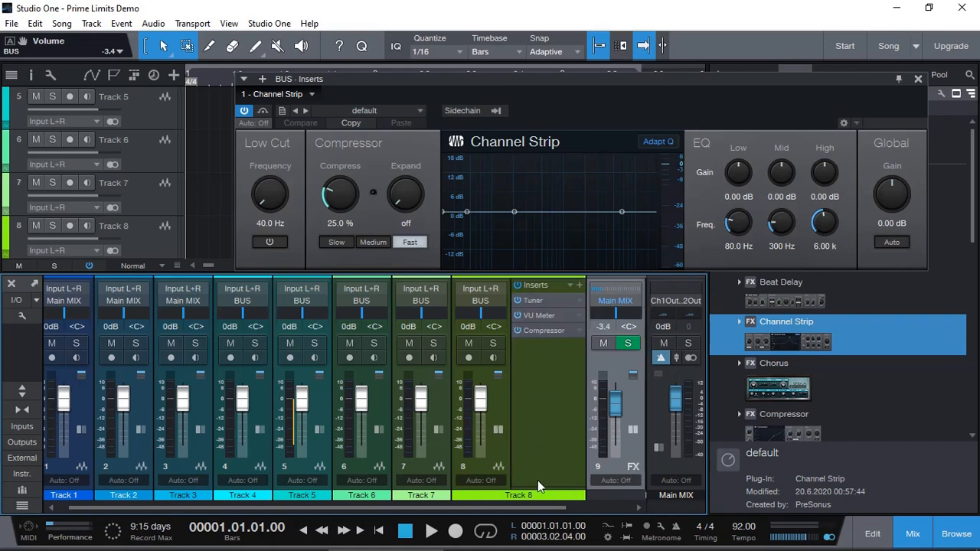
left_click_drag(541, 487, 543, 390)
left_click(537, 398)
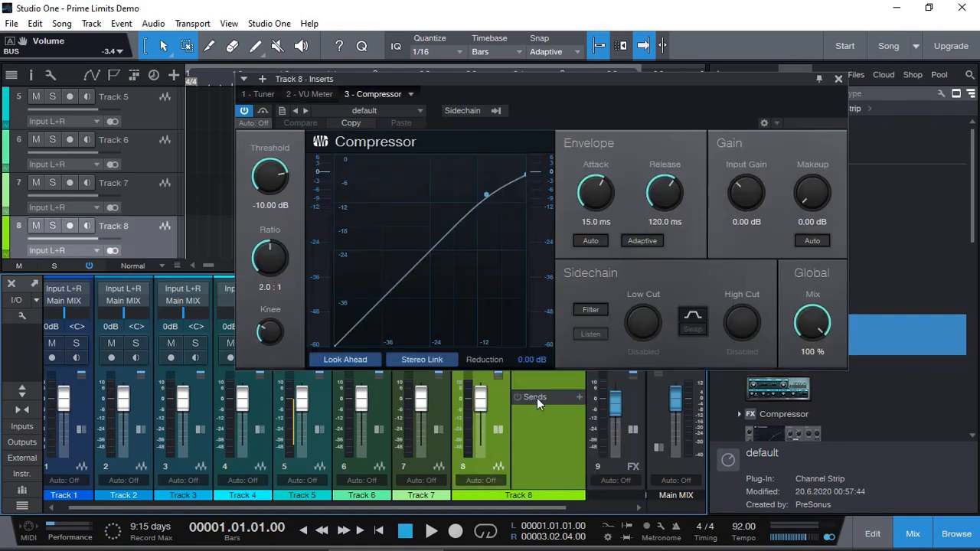
left_click(838, 79)
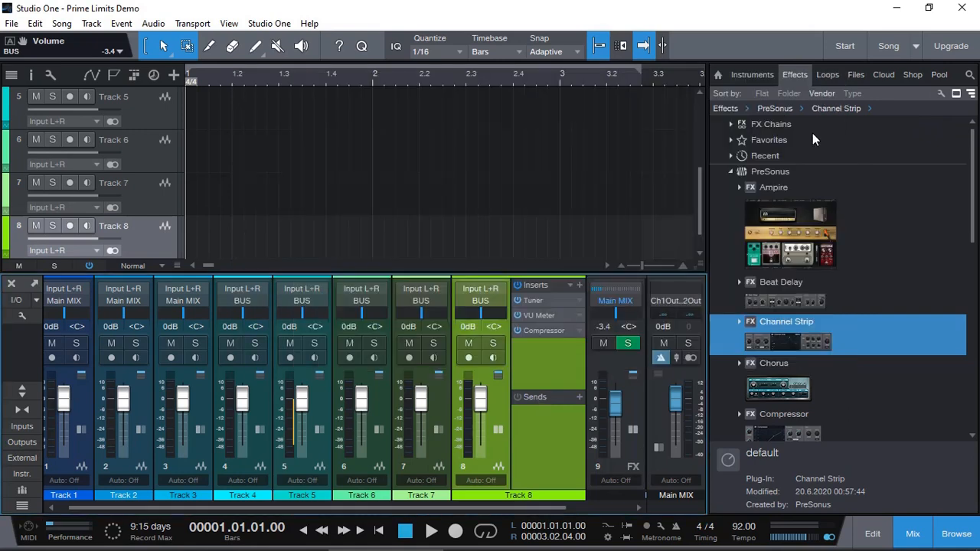
Step: Open the song's audio I/O setup and map Input L+R to channels 3–4, Input L to 3 and Input R to 4, then apply
left_click(633, 411)
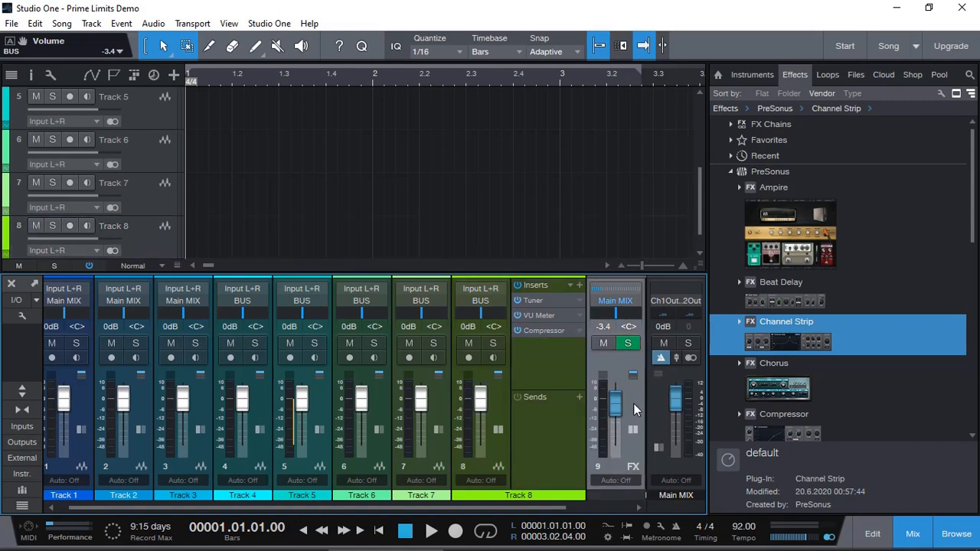
left_click_drag(519, 507, 608, 507)
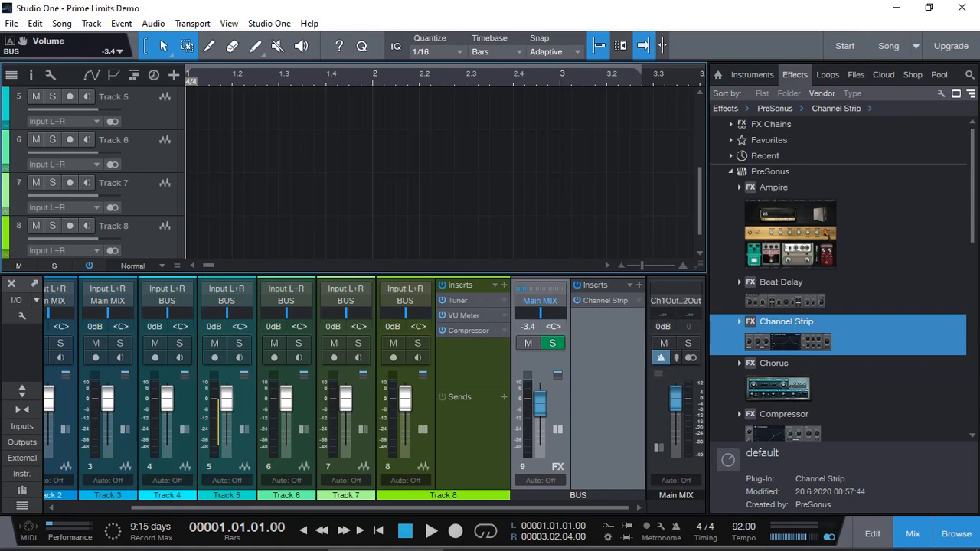
left_click(17, 300)
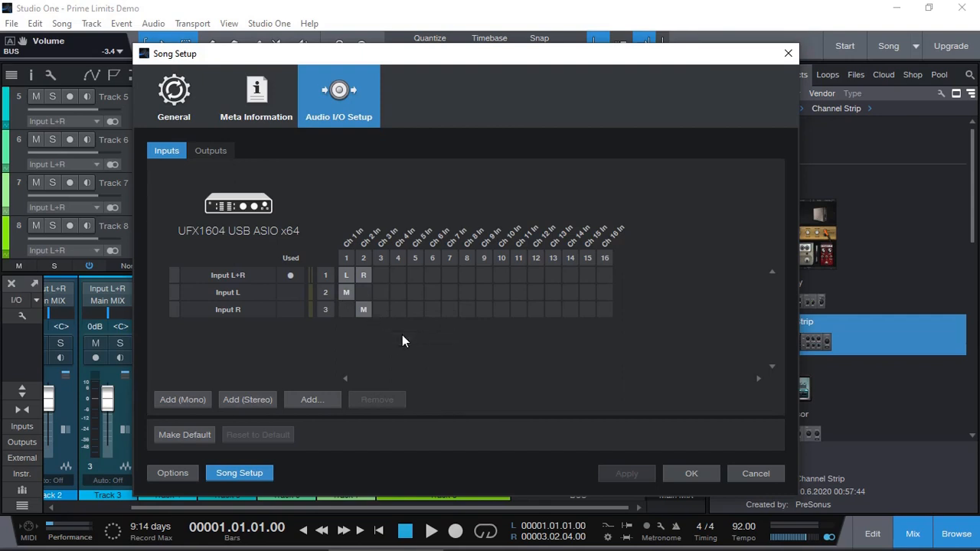
left_click(381, 275)
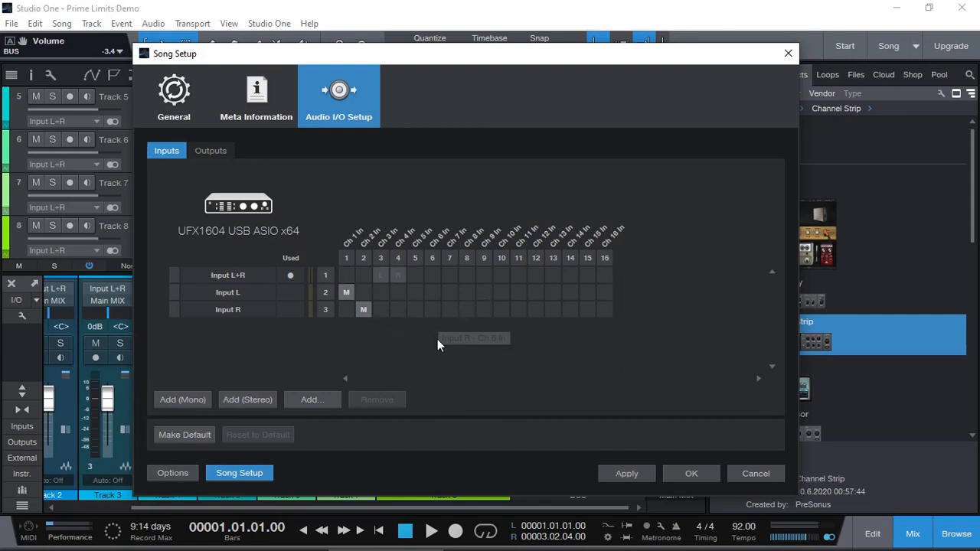
left_click(415, 275)
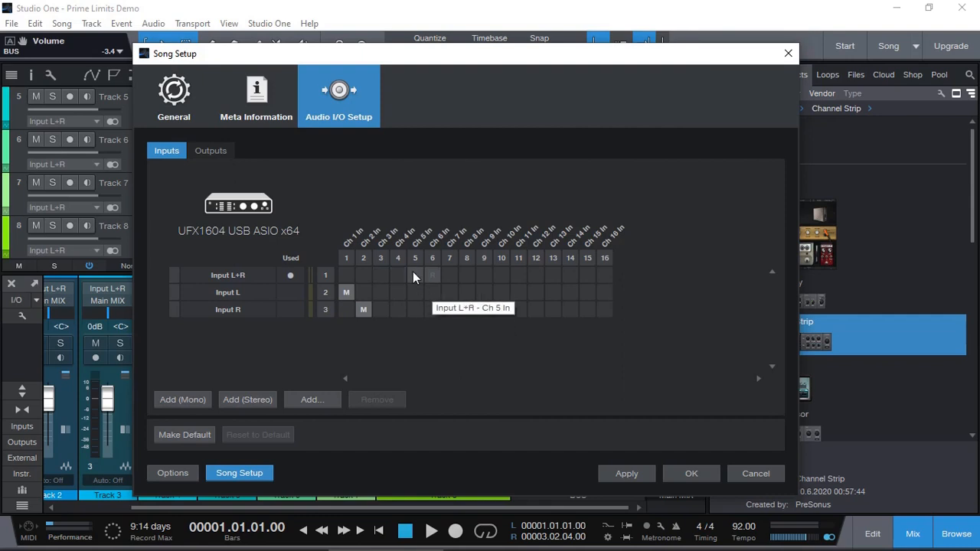
left_click(624, 476)
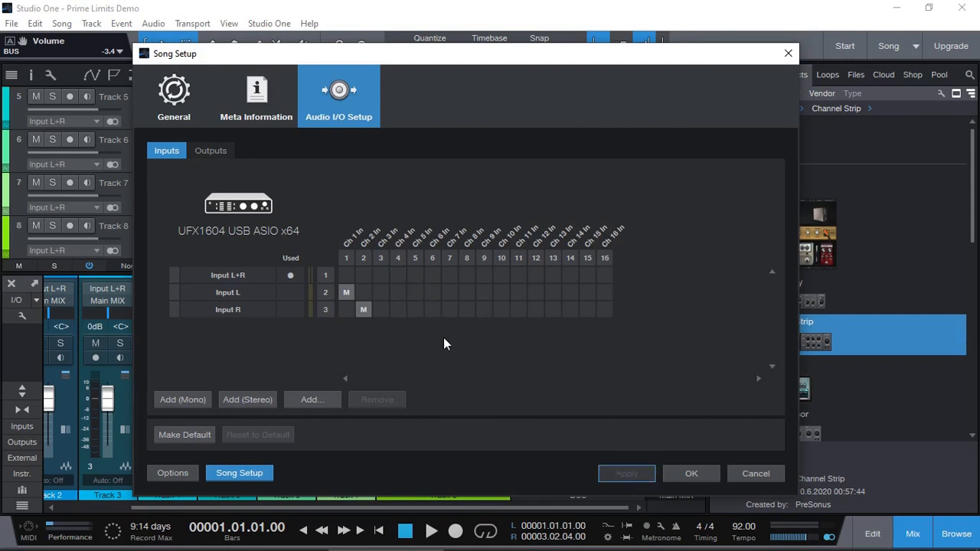
left_click(396, 275)
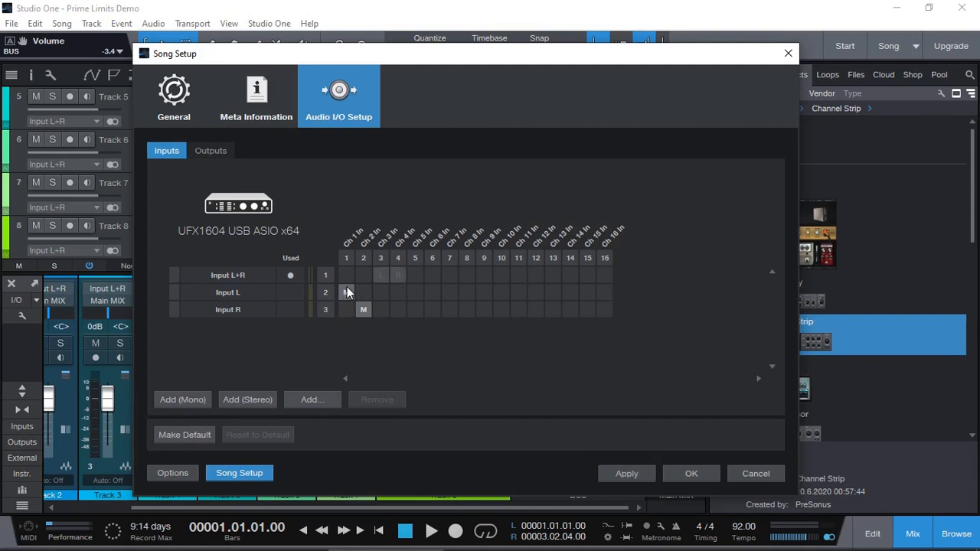
left_click(380, 292)
left_click(398, 309)
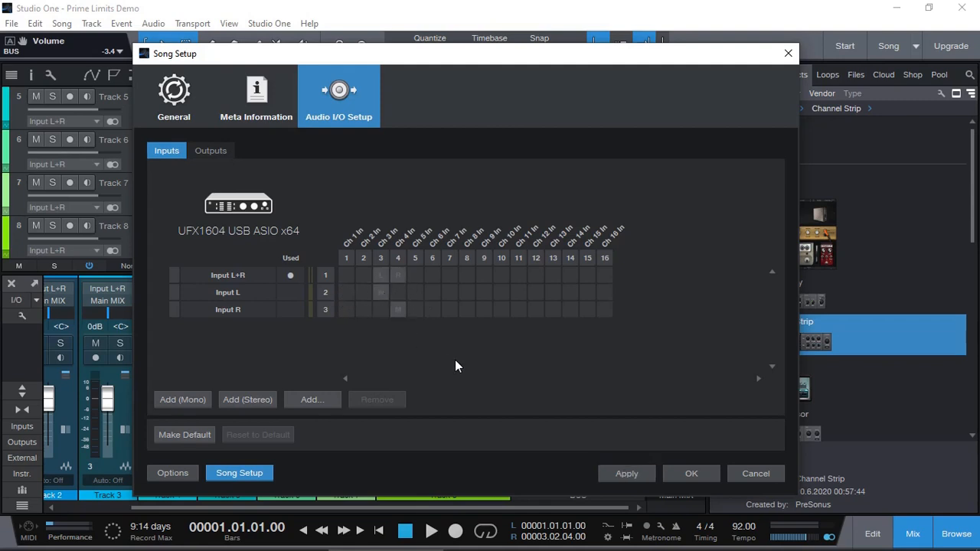
left_click(624, 475)
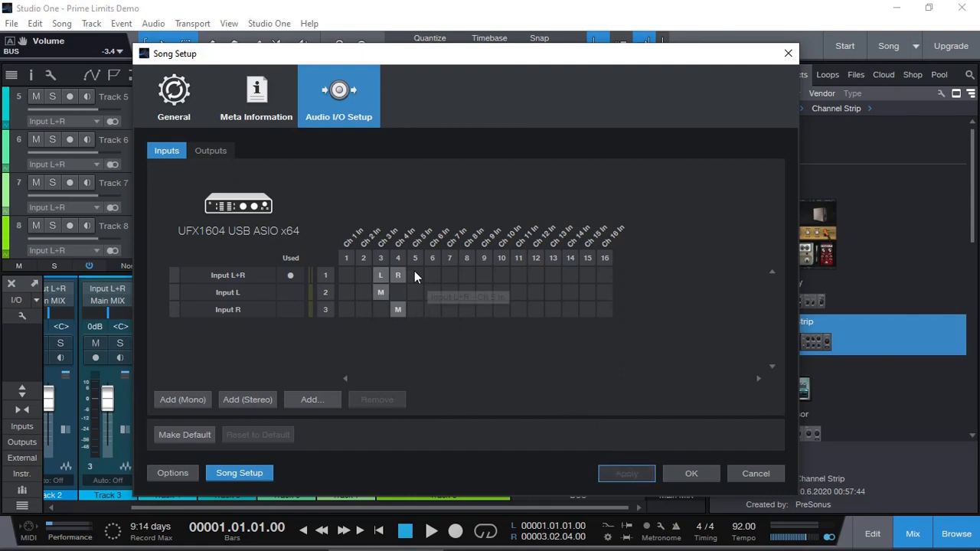
Step: Remap Input L+R, Input L and Input R to channels 9 and 10 and apply the change
left_click(485, 276)
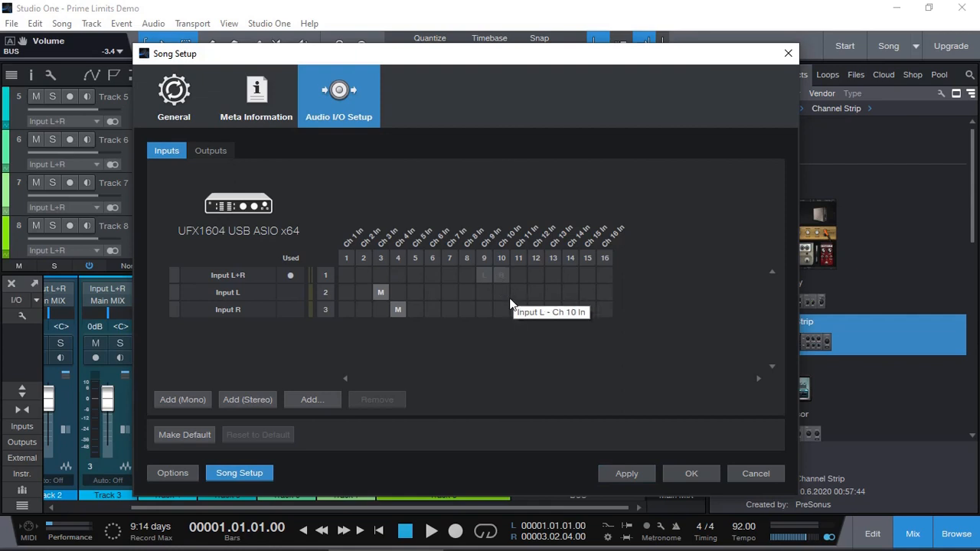
left_click(484, 294)
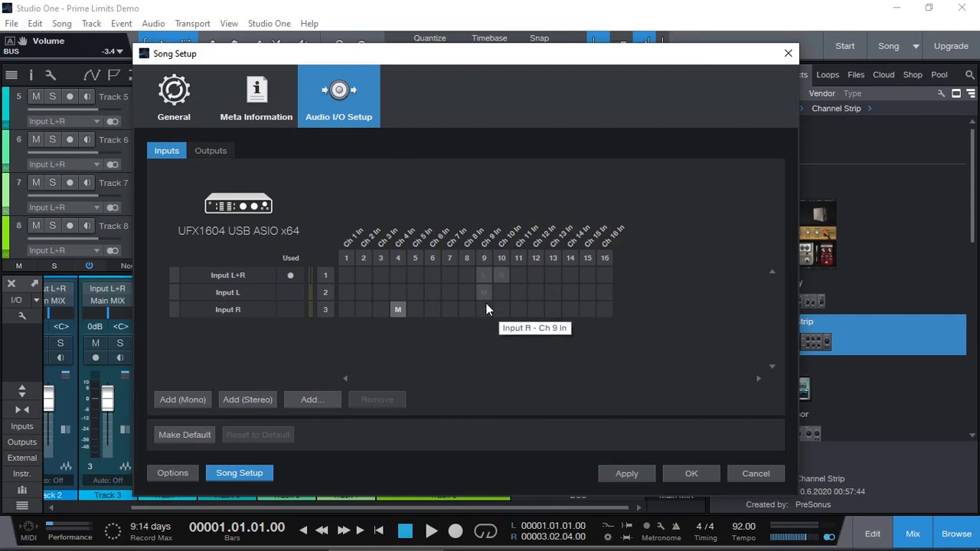
left_click(484, 295)
left_click(397, 310)
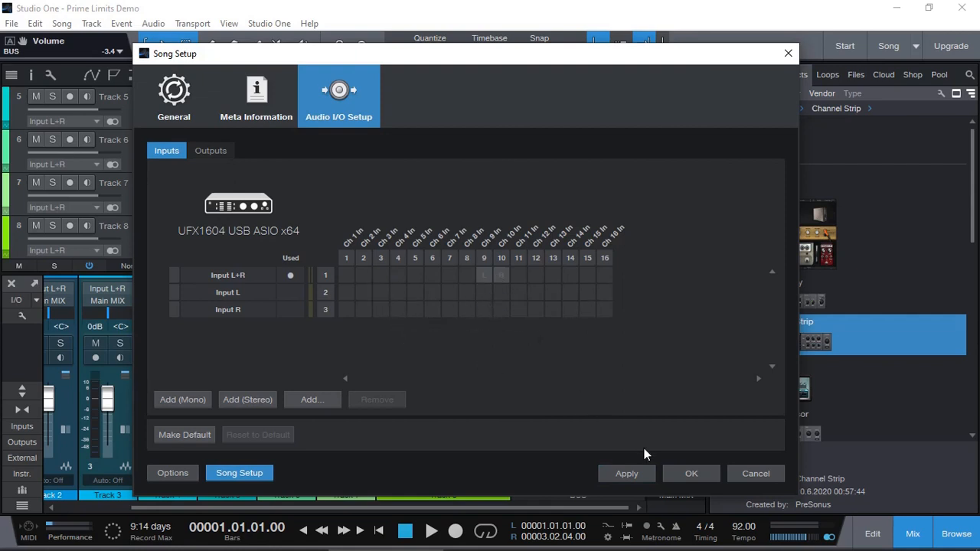
left_click(628, 473)
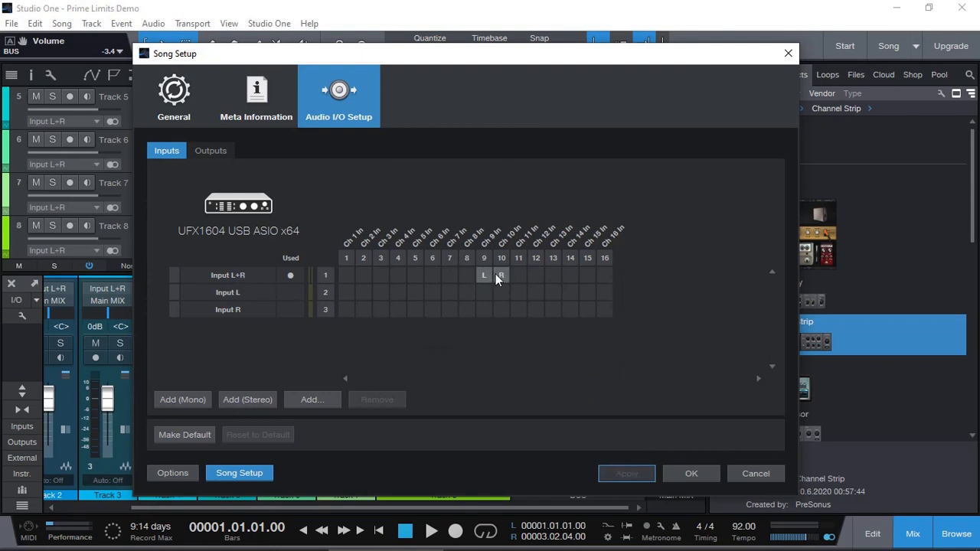
left_click(484, 293)
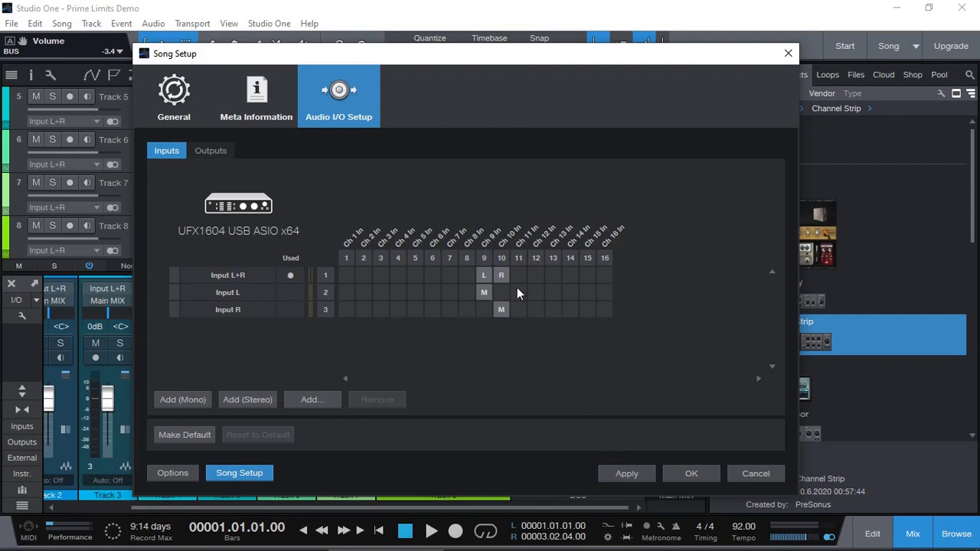
left_click(519, 292)
left_click(536, 309)
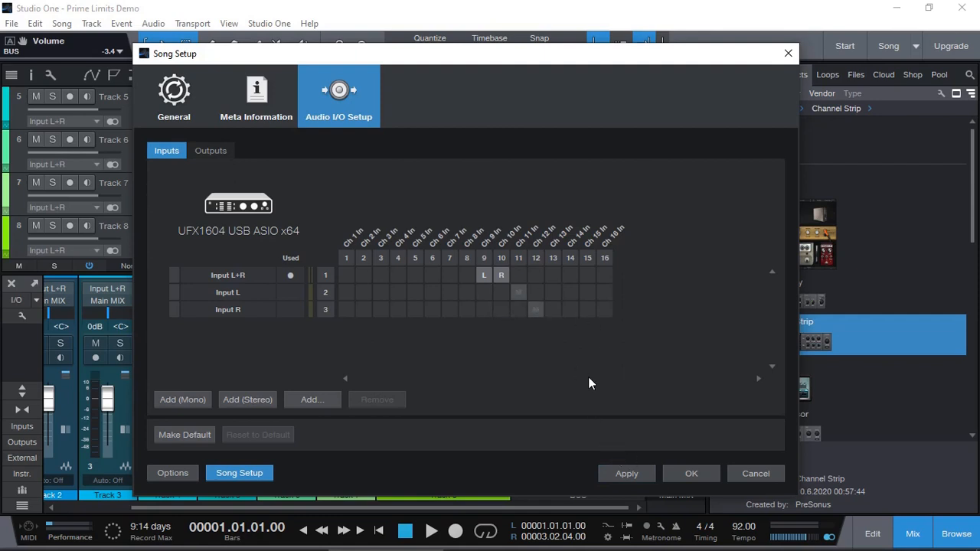
left_click(629, 472)
left_click(467, 293)
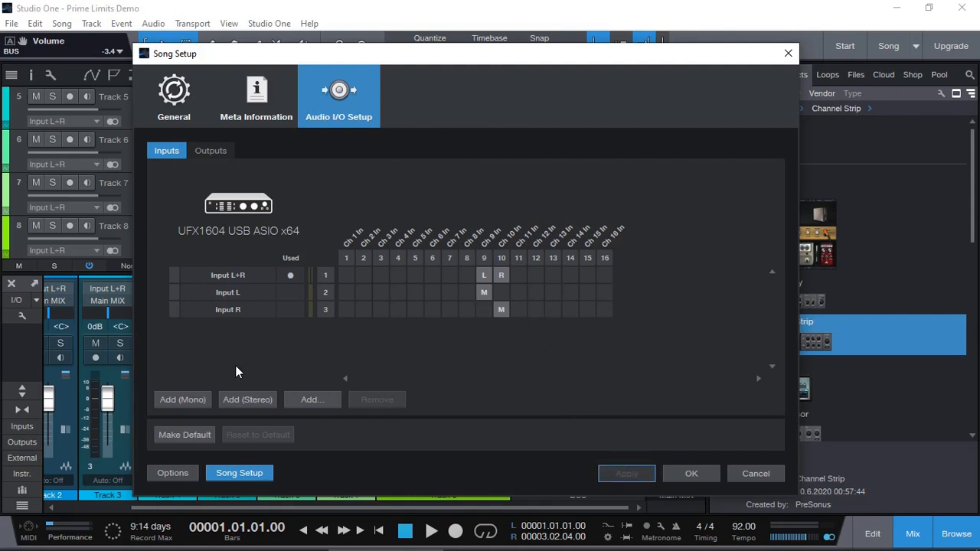
Step: Add mono inputs on channels 1 and 2, moving Input L+R back to channels 1–2, and apply
left_click(184, 400)
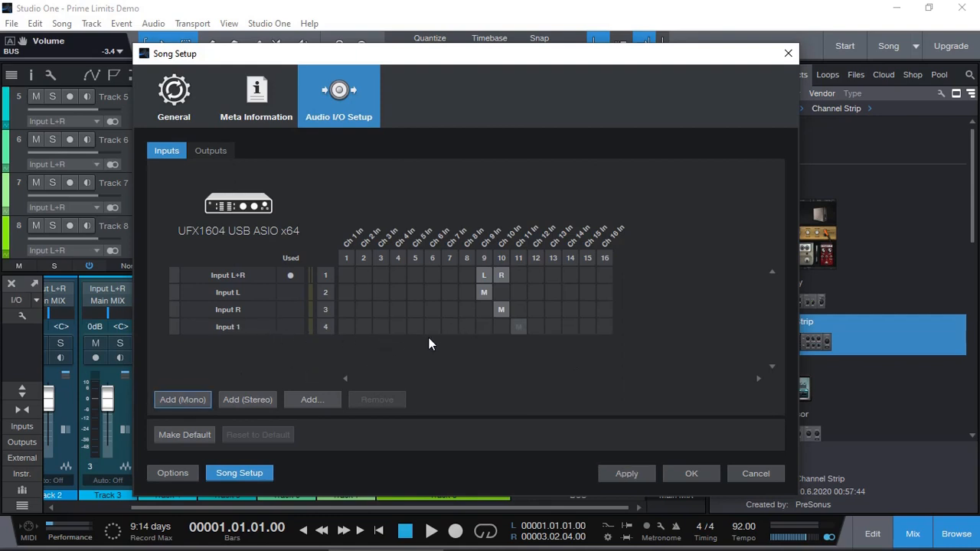
left_click(342, 327)
left_click(344, 277)
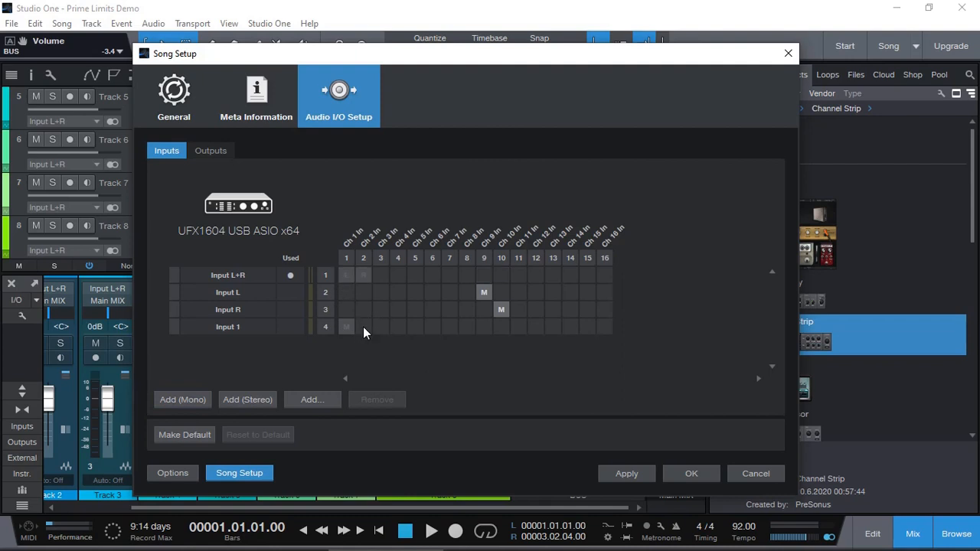
left_click(187, 399)
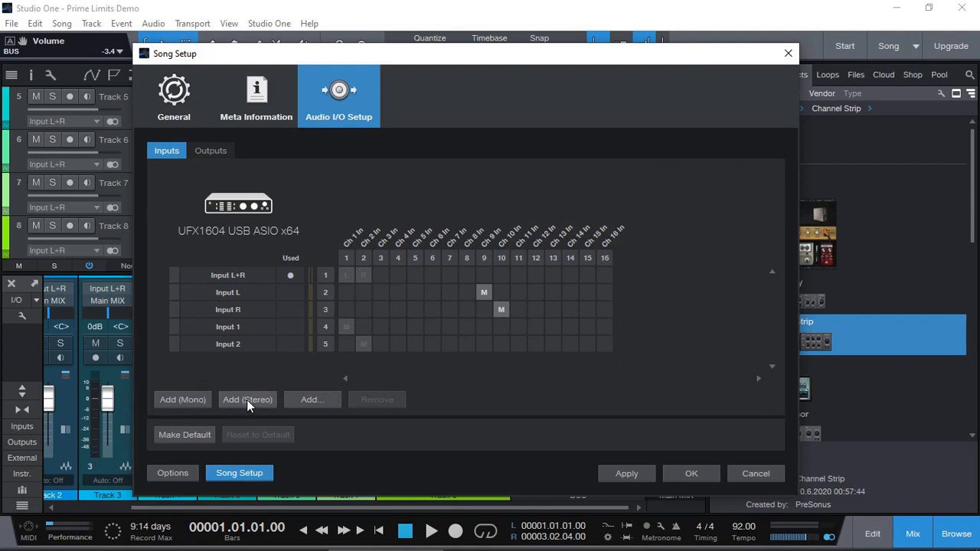
left_click(628, 472)
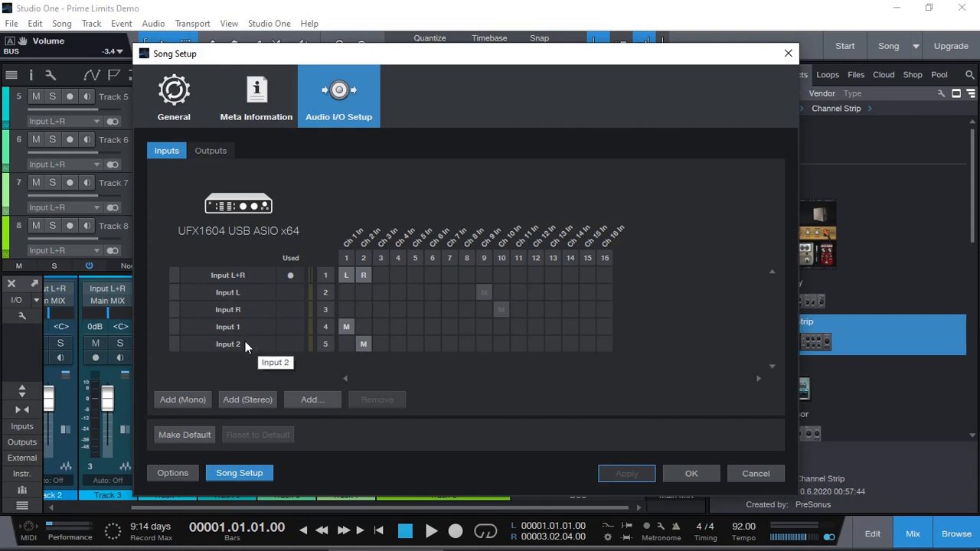
Step: Add a stereo input, name it DX50, map it to channels 5–6 and apply the change
left_click(416, 274)
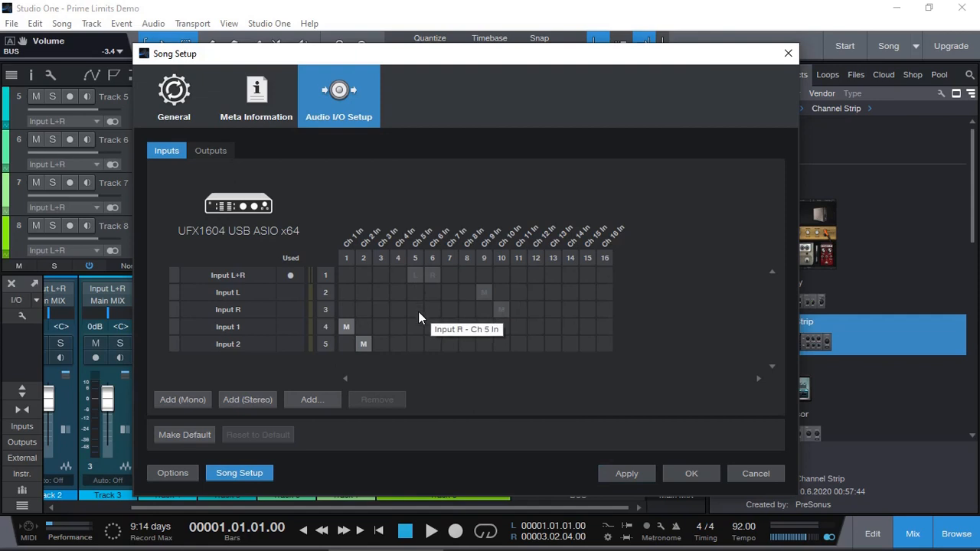
left_click(247, 399)
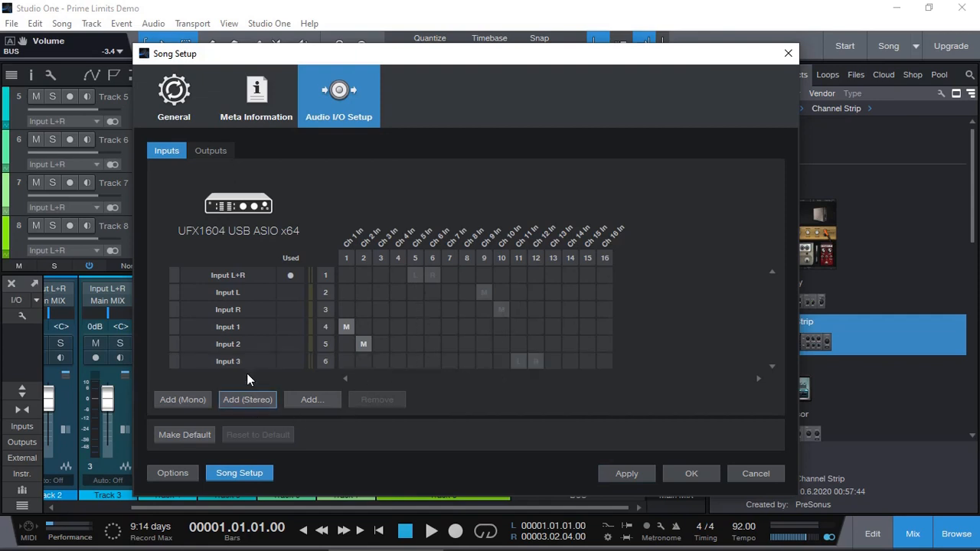
double_click(242, 359)
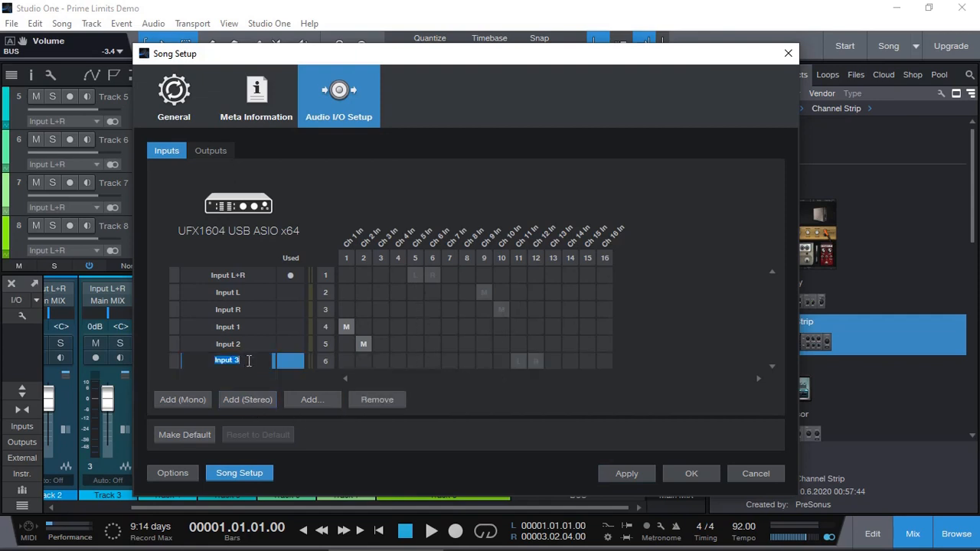
type("DX50")
left_click(419, 361)
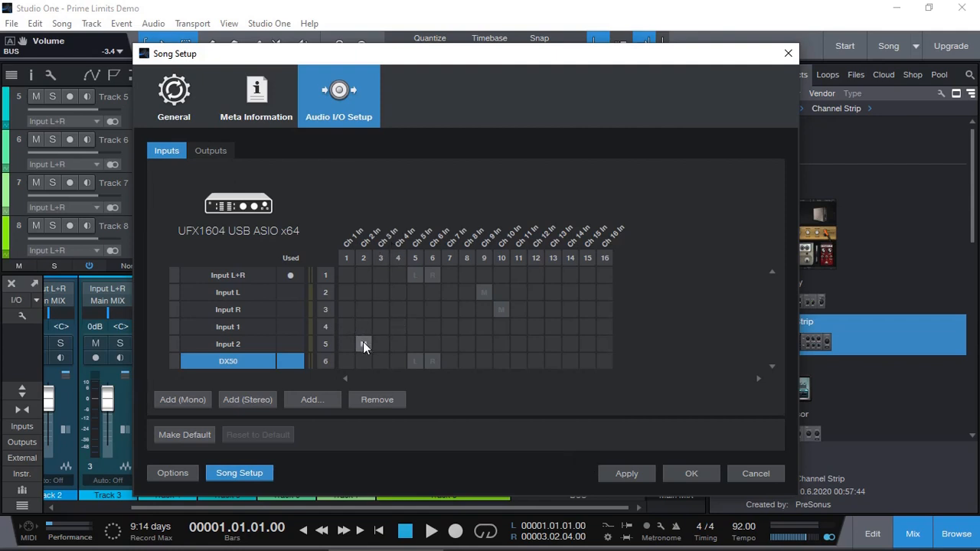
left_click(627, 473)
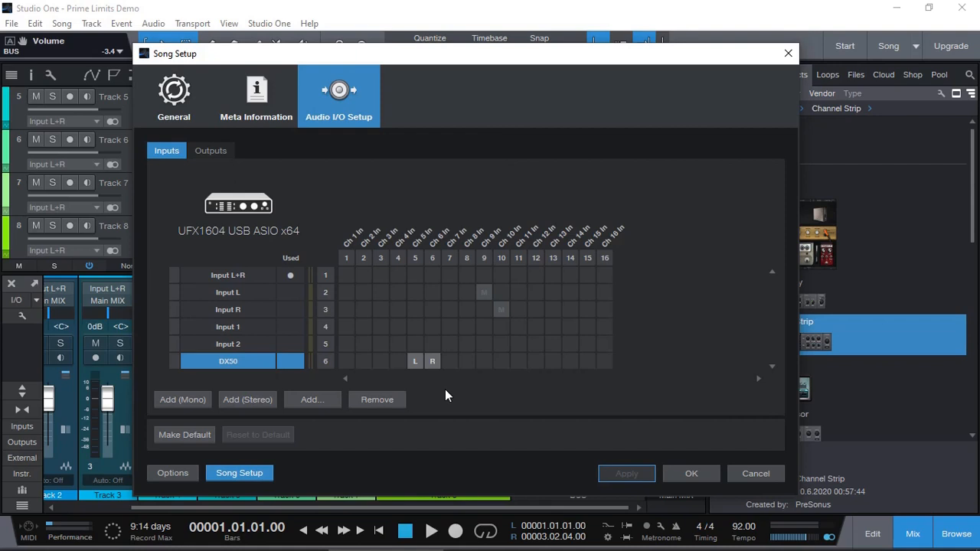
Step: Route the Main MIX output to channels 3–4 and apply
left_click(212, 151)
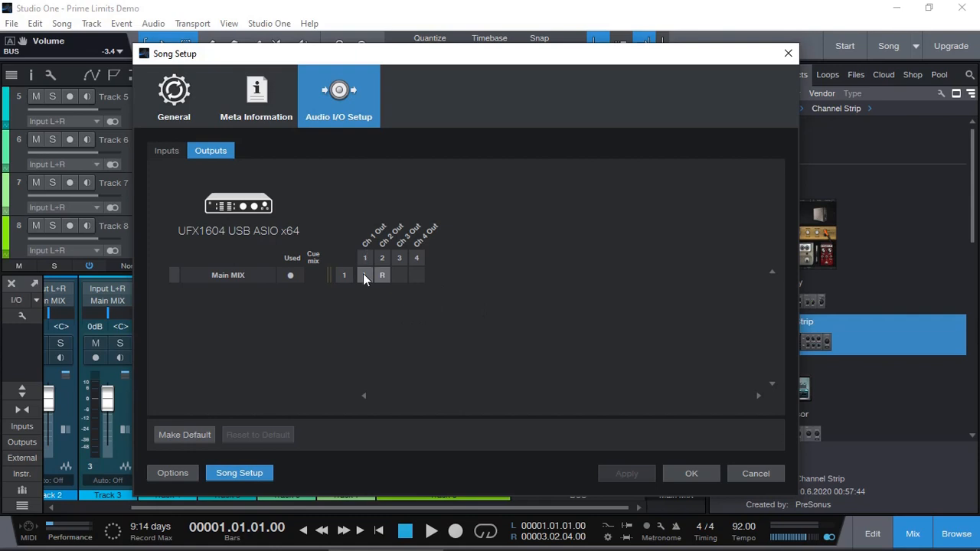
left_click(397, 277)
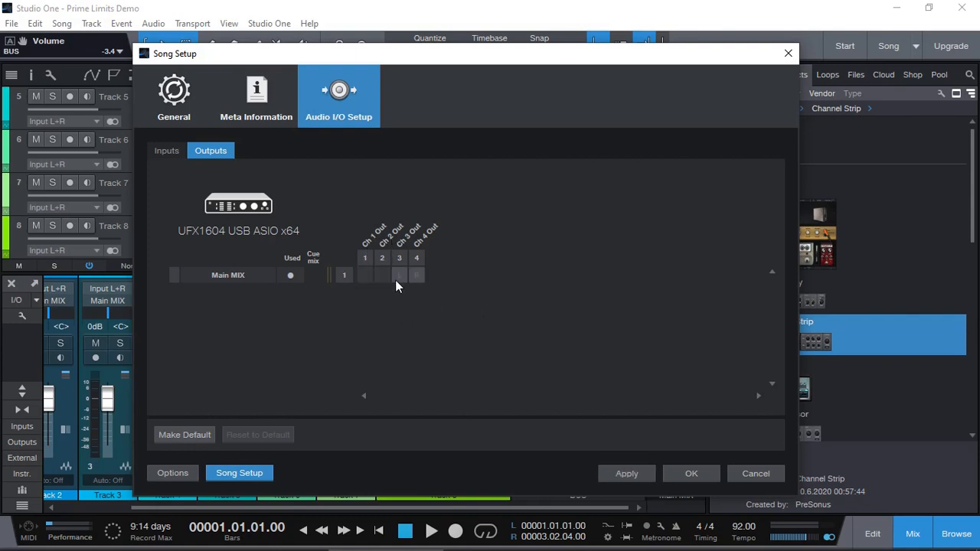
left_click(624, 475)
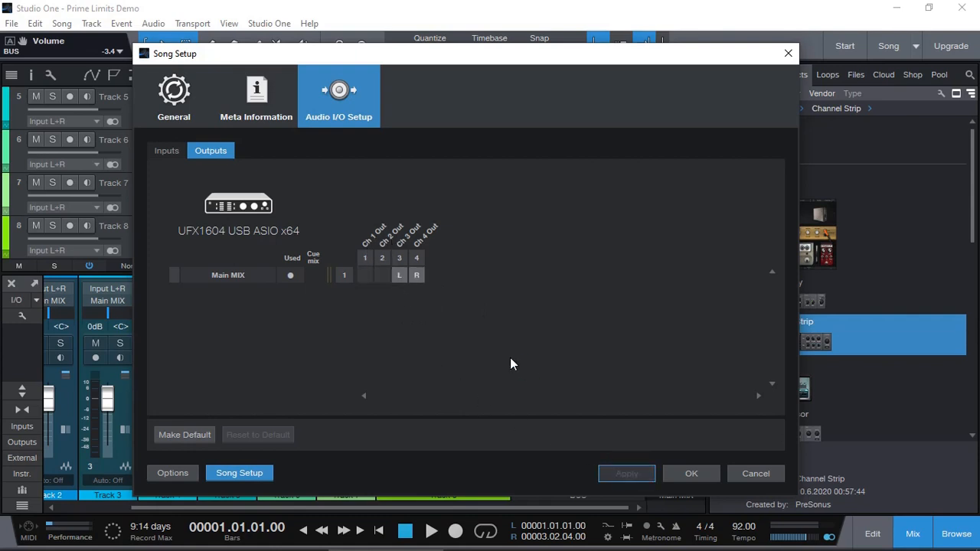
Step: Route the Main MIX output back to channels 1–2, apply, and return to the input mapping
left_click(367, 276)
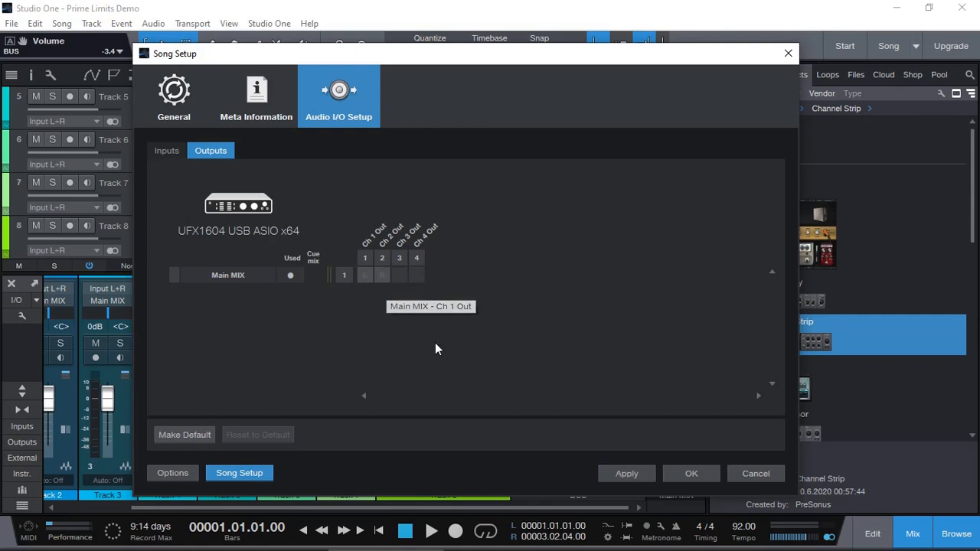
left_click(626, 474)
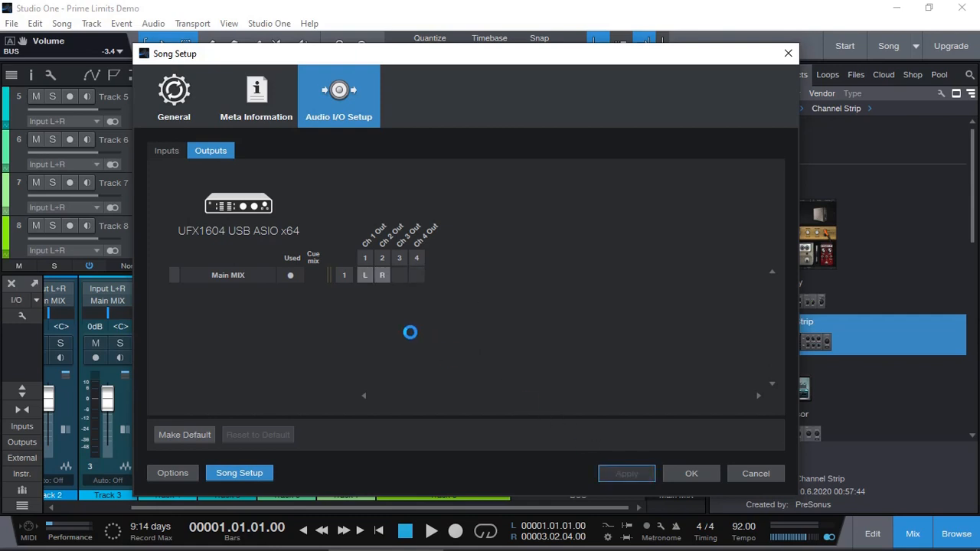
left_click(165, 151)
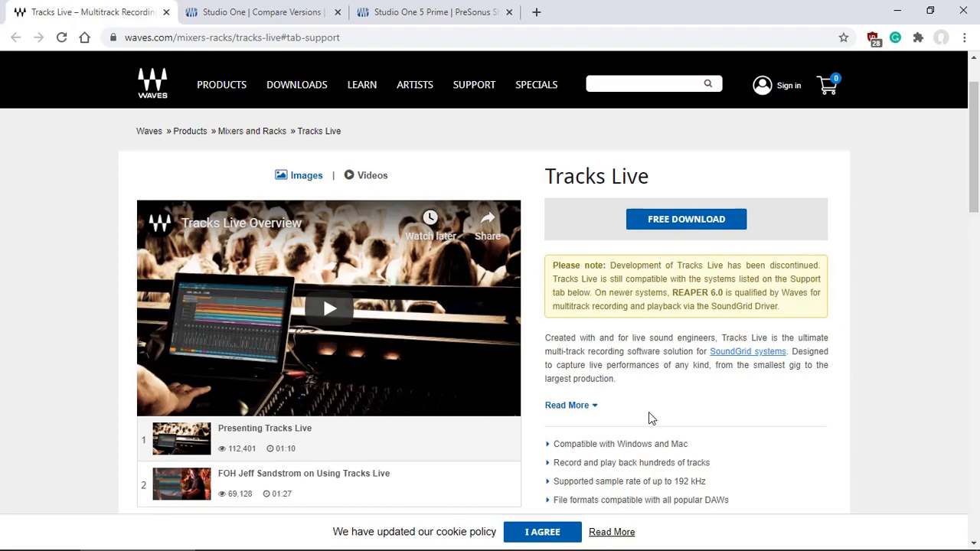
Step: Switch back to Studio One and close the Song Setup dialog
key("alt+Tab")
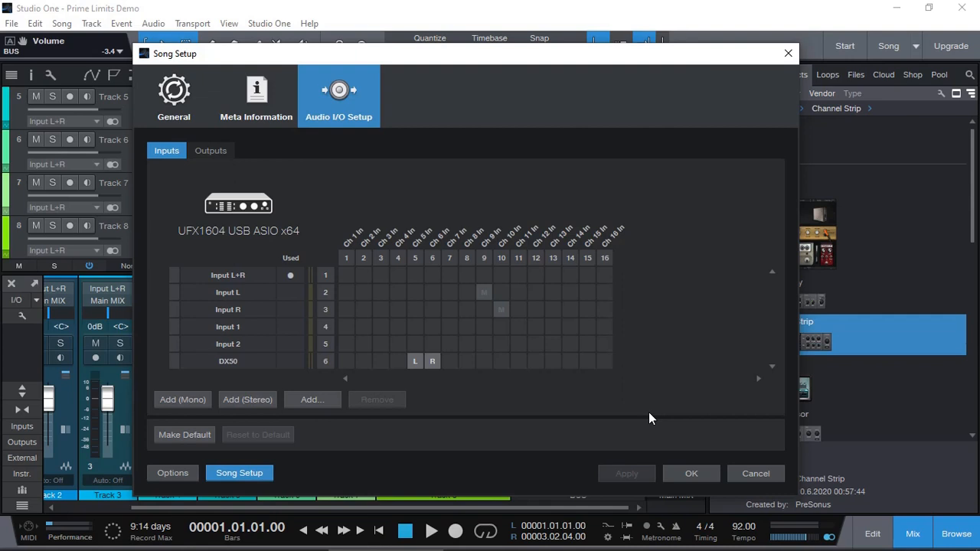
key("Escape")
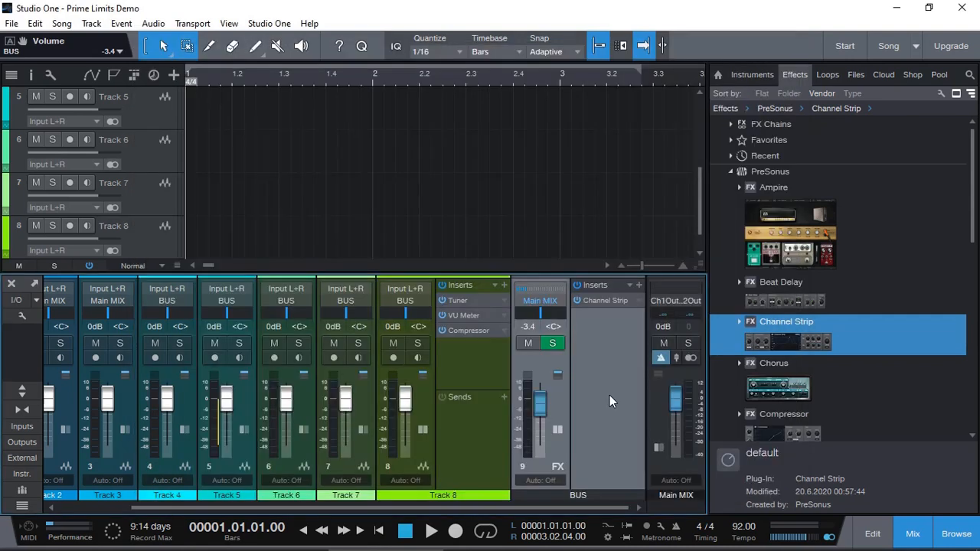